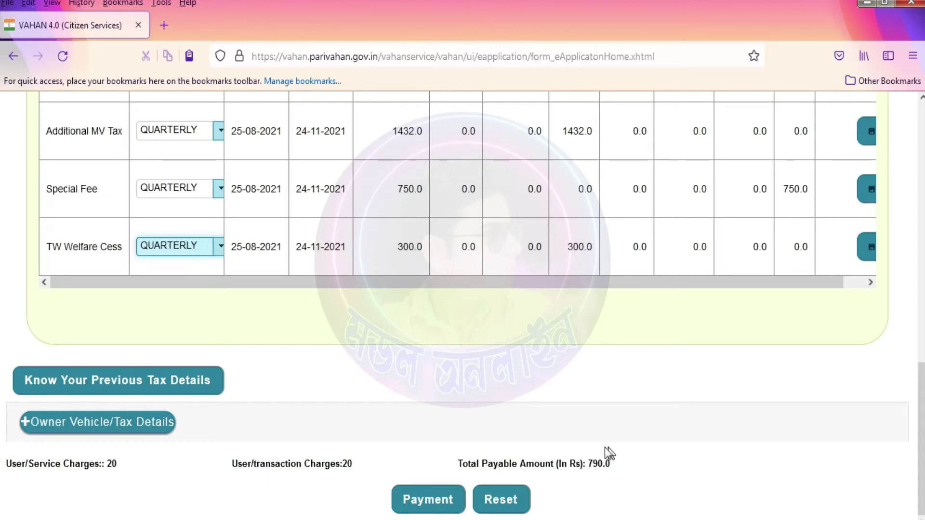
{"action": "scroll", "coordinate": [597, 470], "scroll_direction": "up", "scroll_amount": 5}
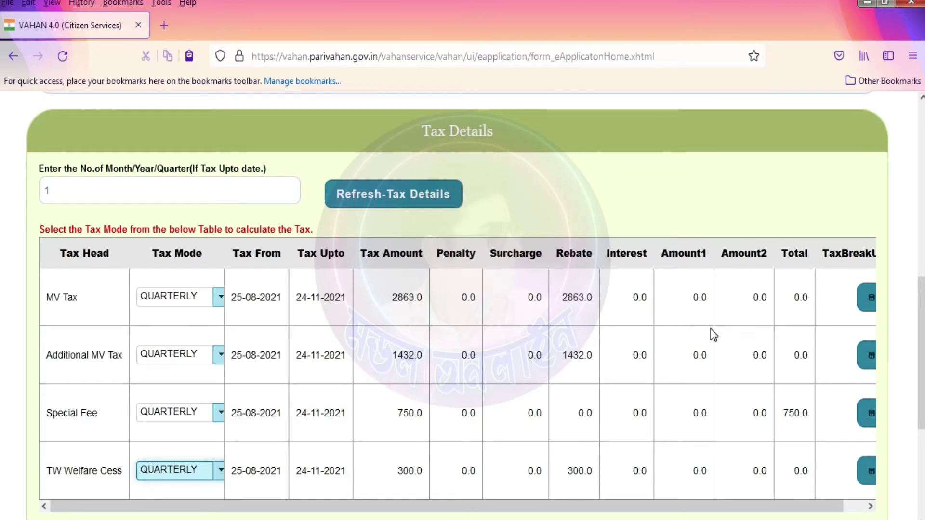
{"action": "scroll", "coordinate": [710, 328], "scroll_direction": "down", "scroll_amount": 4}
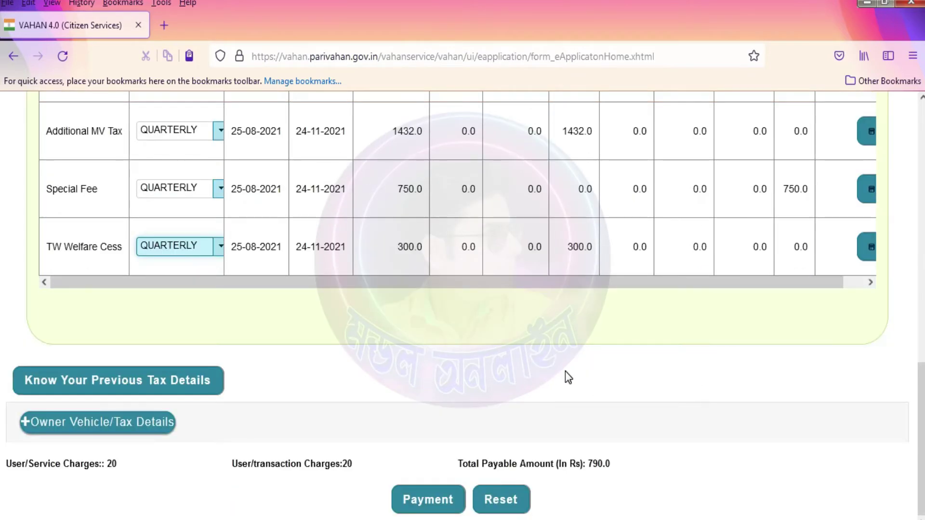
{"action": "scroll", "coordinate": [566, 371], "scroll_direction": "up", "scroll_amount": 2}
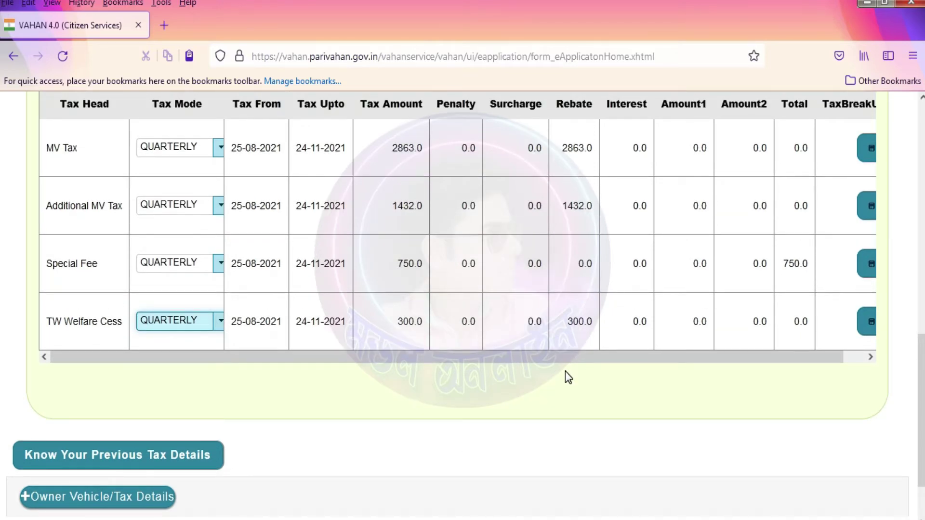
{"action": "scroll", "coordinate": [565, 372], "scroll_direction": "up", "scroll_amount": 4}
{"action": "scroll", "coordinate": [565, 372], "scroll_direction": "down", "scroll_amount": 4}
{"action": "scroll", "coordinate": [565, 371], "scroll_direction": "down", "scroll_amount": 2}
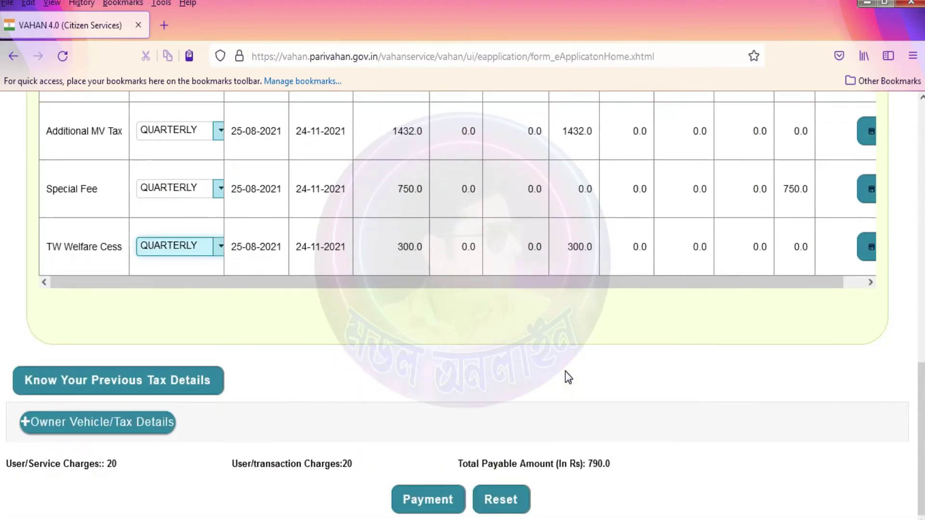
{"action": "scroll", "coordinate": [566, 373], "scroll_direction": "up", "scroll_amount": 6}
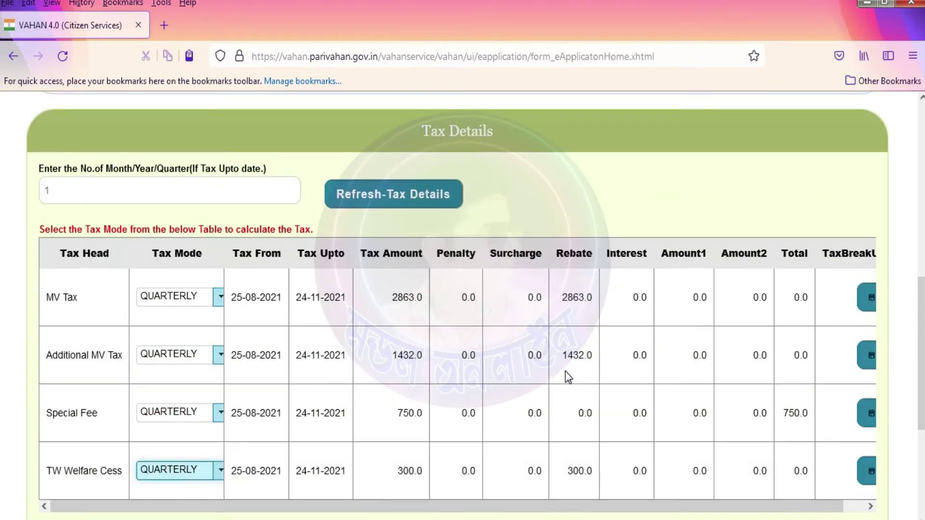
{"action": "scroll", "coordinate": [568, 380], "scroll_direction": "down", "scroll_amount": 4}
{"action": "scroll", "coordinate": [588, 433], "scroll_direction": "down", "scroll_amount": 2}
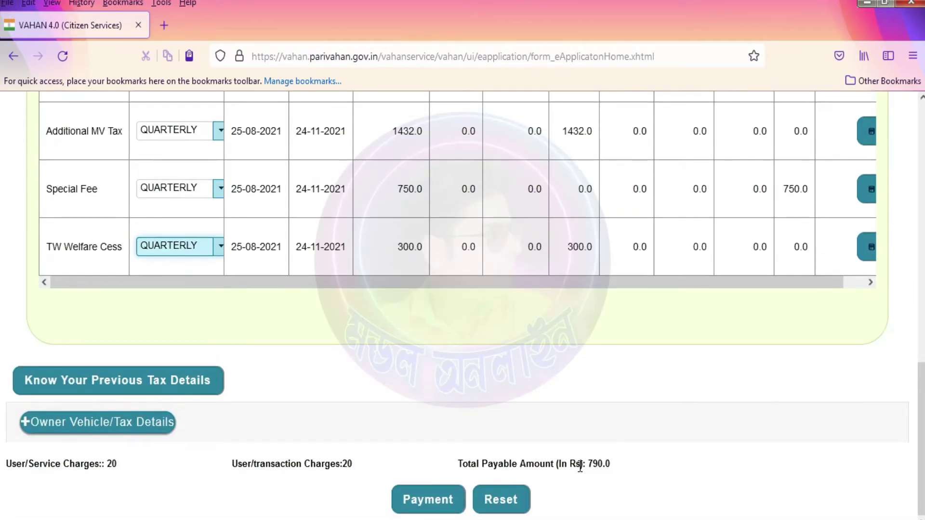
{"action": "scroll", "coordinate": [591, 433], "scroll_direction": "up", "scroll_amount": 6}
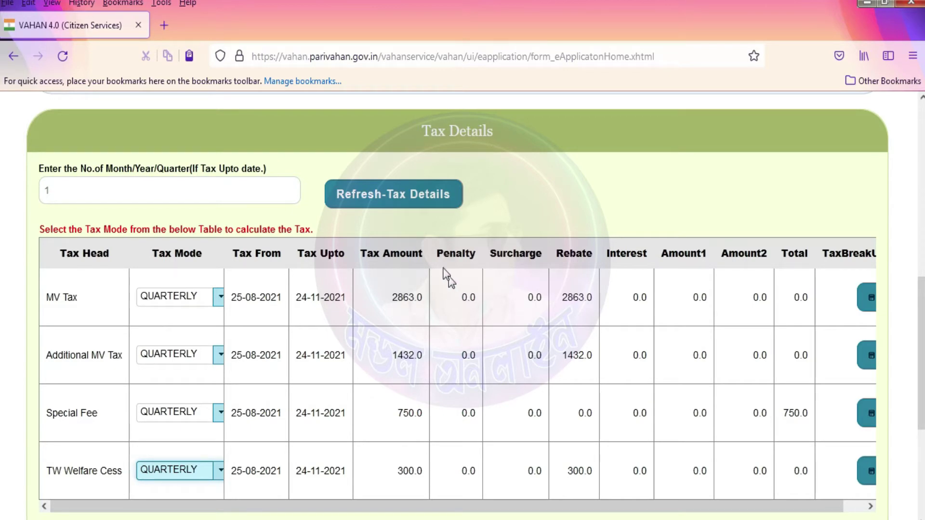
Refresh the tax details and set the number of quarters to 2.
{"action": "left_click", "coordinate": [390, 197]}
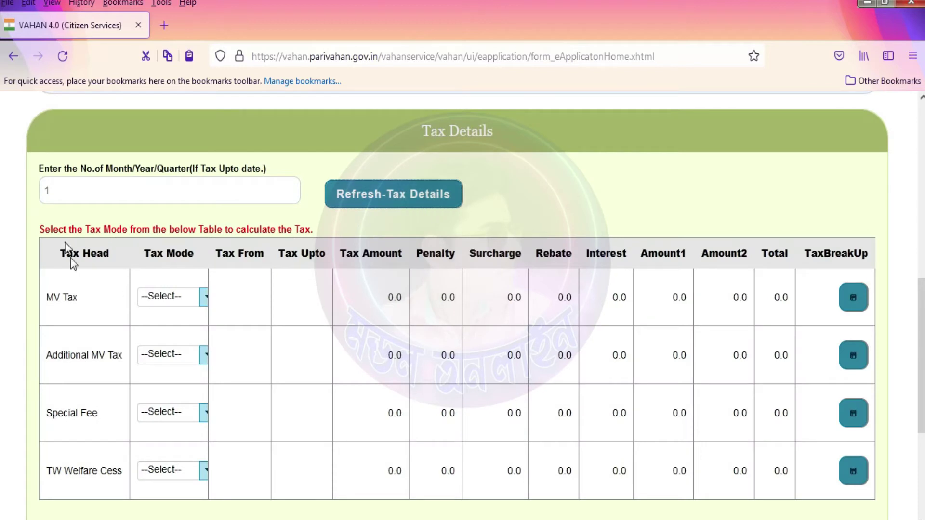
{"action": "left_click", "coordinate": [56, 188]}
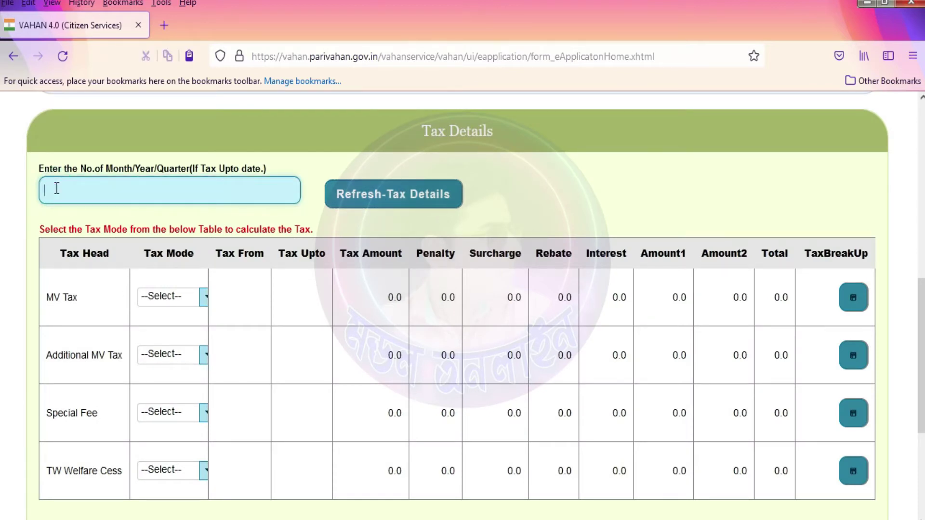
{"action": "type", "text": "2"}
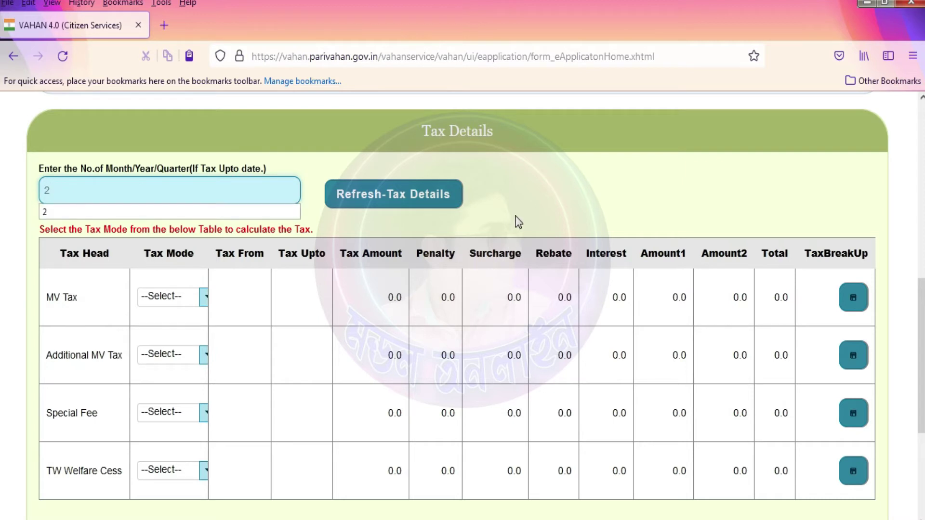
{"action": "left_click", "coordinate": [518, 223]}
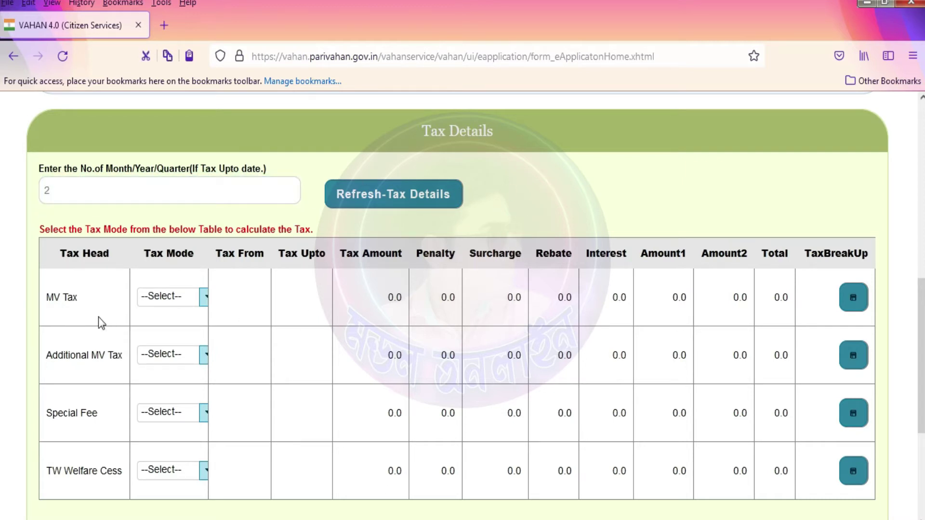
Set MV Tax, Additional MV Tax, Special Fee and TW Welfare Cess tax modes to QUARTERLY.
{"action": "left_click", "coordinate": [207, 301]}
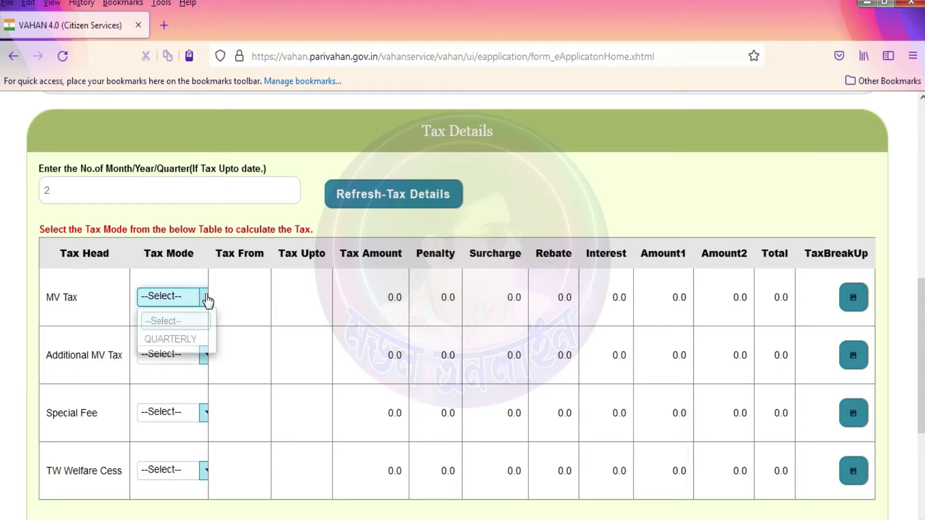
{"action": "left_click", "coordinate": [186, 341]}
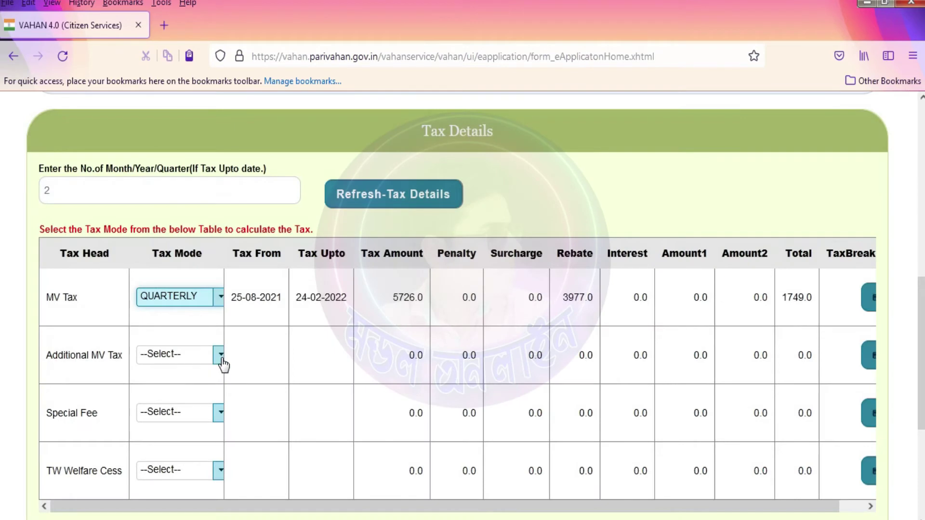
{"action": "left_click", "coordinate": [223, 365]}
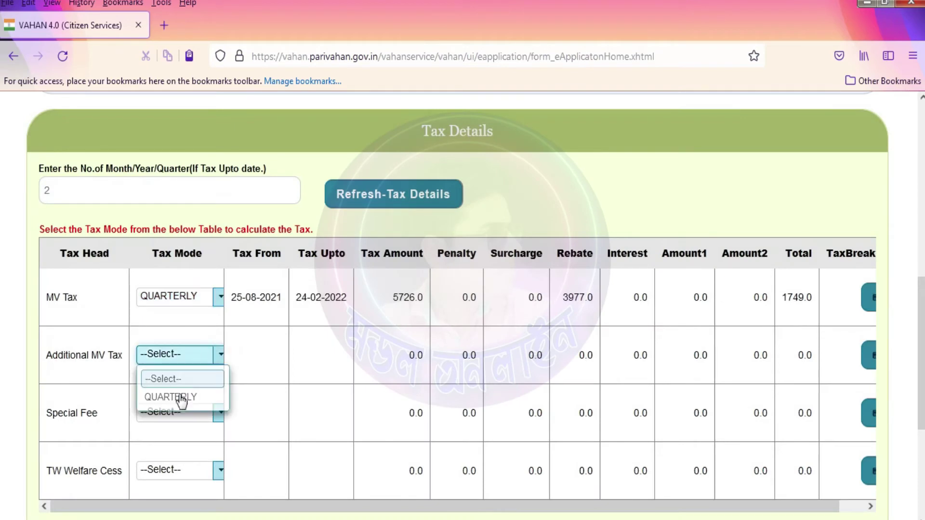
{"action": "left_click", "coordinate": [178, 400]}
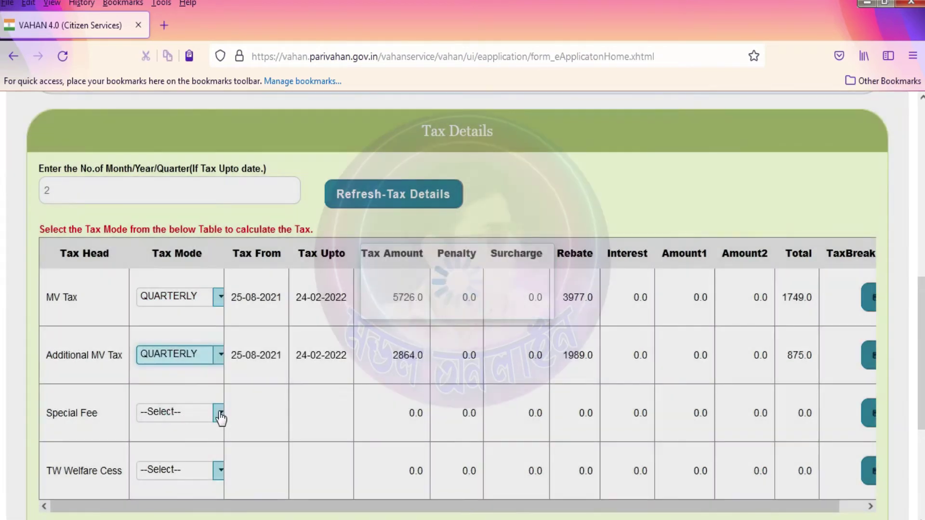
{"action": "left_click", "coordinate": [219, 413]}
{"action": "left_click", "coordinate": [178, 448]}
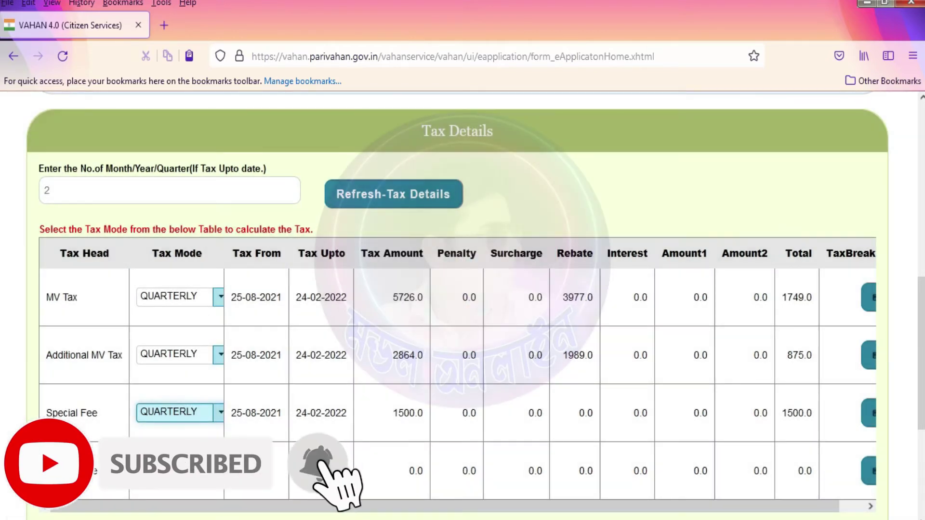
{"action": "left_click", "coordinate": [219, 471]}
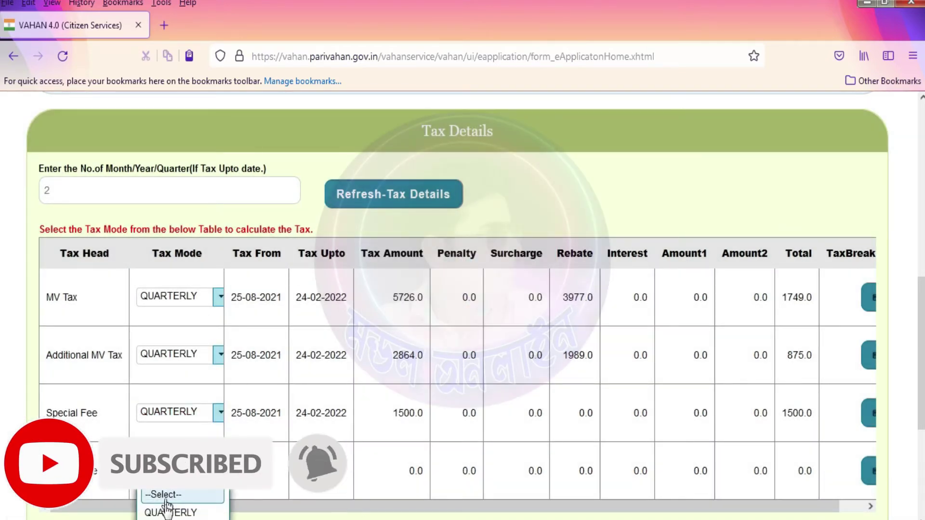
{"action": "left_click", "coordinate": [175, 510]}
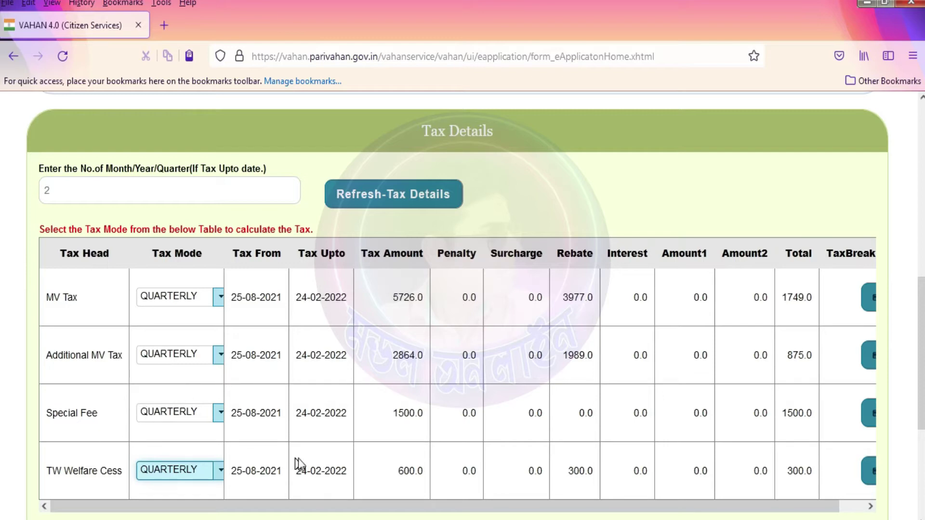
{"action": "scroll", "coordinate": [511, 407], "scroll_direction": "down", "scroll_amount": 3}
{"action": "scroll", "coordinate": [511, 408], "scroll_direction": "down", "scroll_amount": 1}
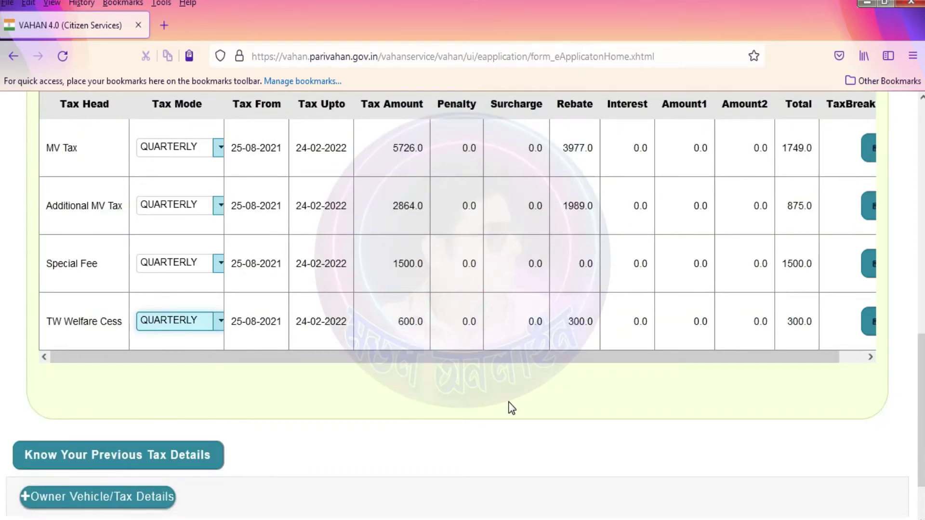
{"action": "scroll", "coordinate": [512, 408], "scroll_direction": "down", "scroll_amount": 2}
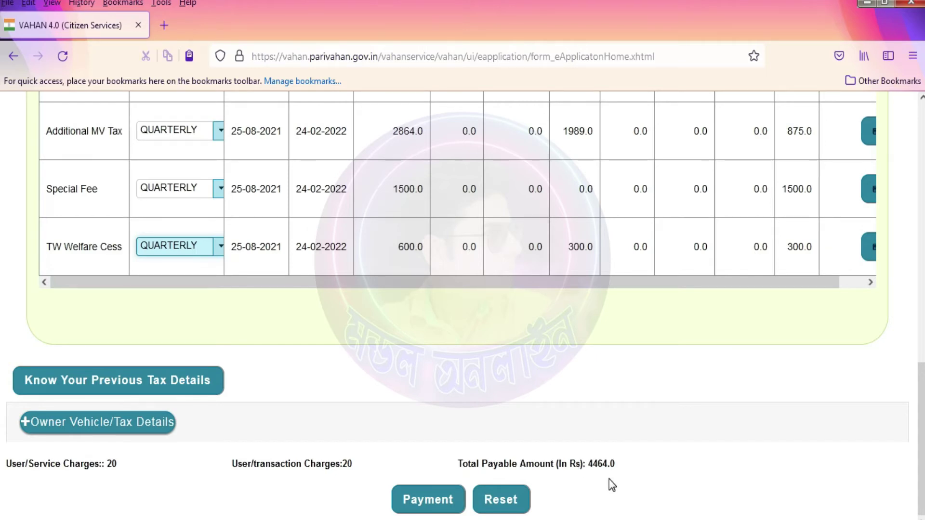
{"action": "scroll", "coordinate": [611, 484], "scroll_direction": "up", "scroll_amount": 3}
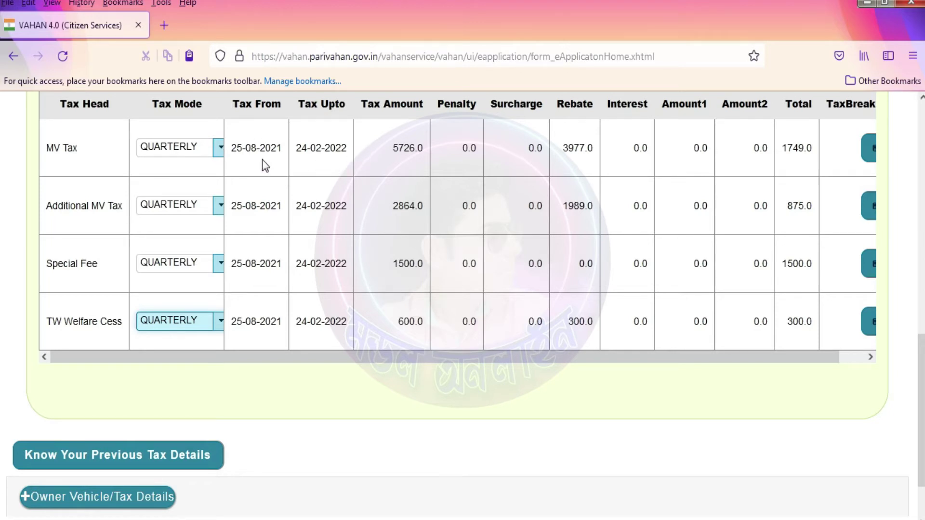
In Calculator, compute 5385 × 2 to check the tax amounts.
{"action": "left_click", "coordinate": [388, 519]}
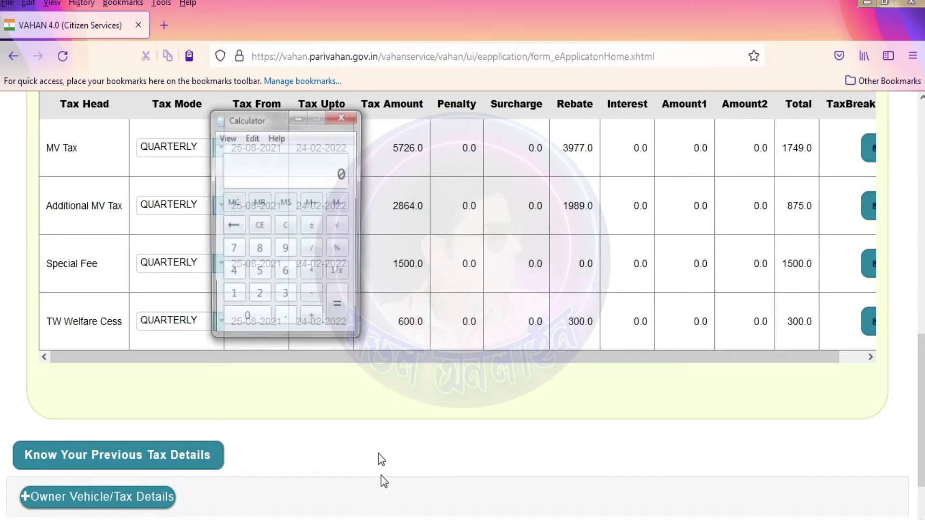
{"action": "left_click", "coordinate": [258, 273]}
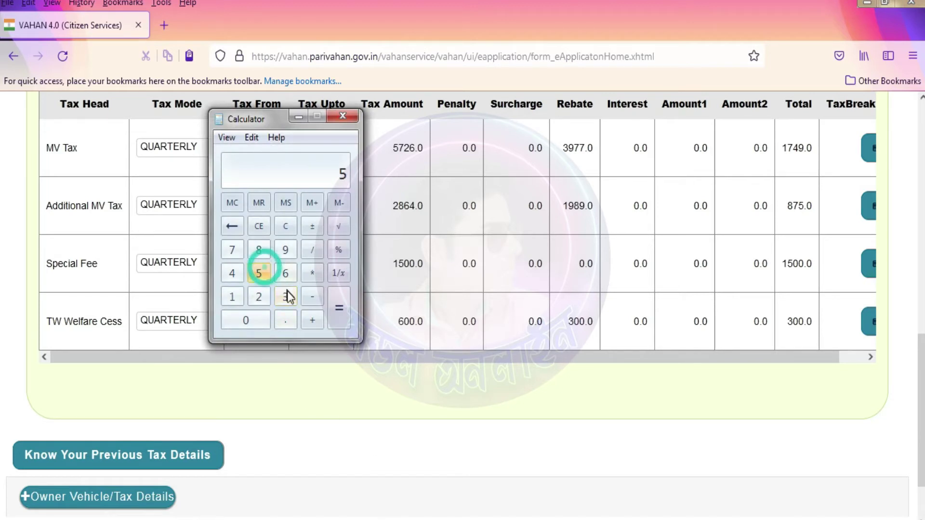
{"action": "left_click", "coordinate": [285, 297]}
{"action": "left_click", "coordinate": [259, 250]}
{"action": "left_click", "coordinate": [258, 273]}
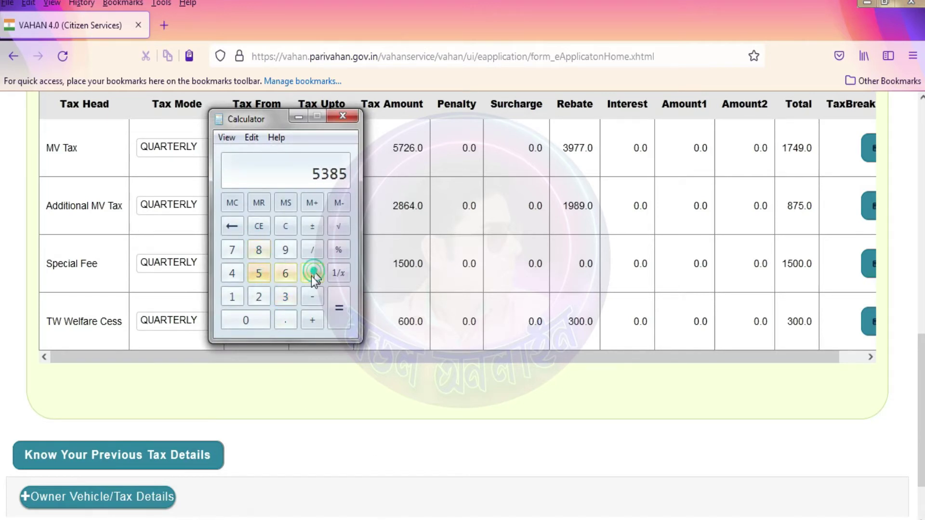
{"action": "left_click", "coordinate": [312, 274]}
{"action": "left_click", "coordinate": [259, 297]}
{"action": "left_click", "coordinate": [335, 320]}
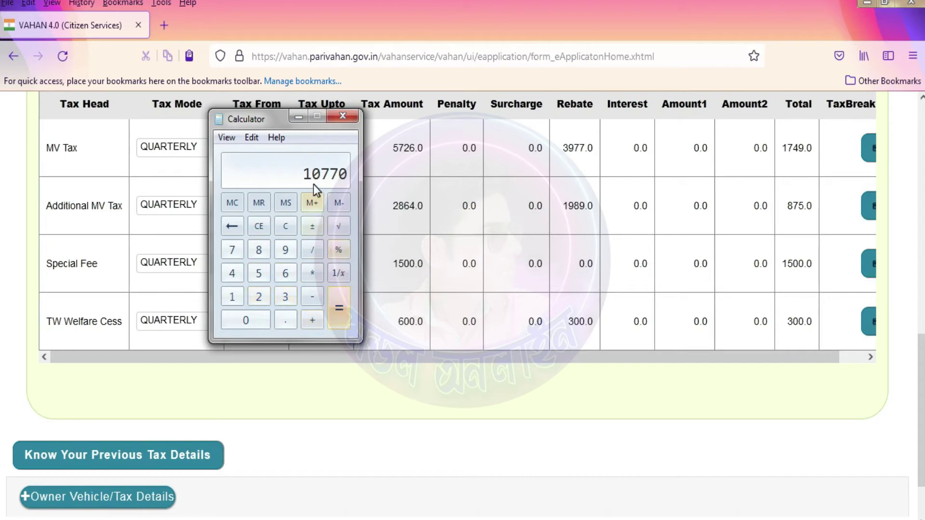
Check the tax page, compute 10770 − 4464 = 6306, then close Calculator.
{"action": "left_click", "coordinate": [467, 353]}
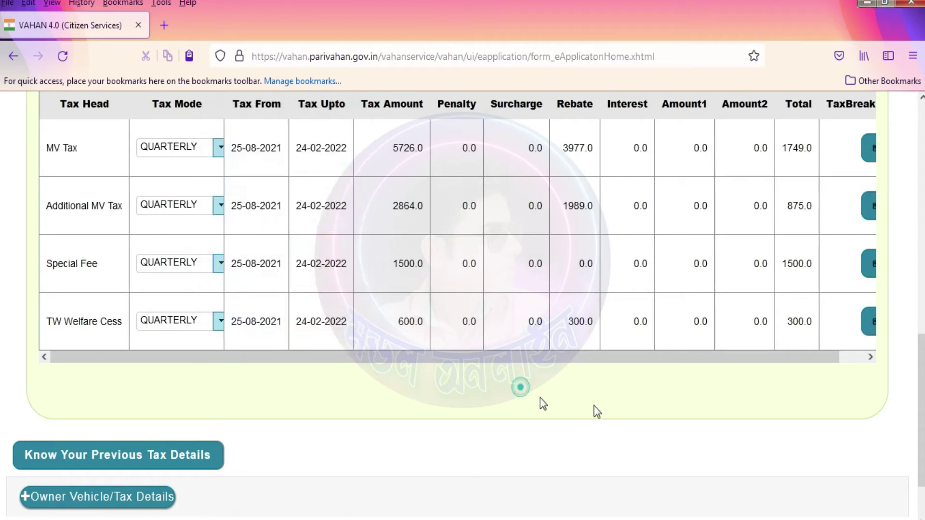
{"action": "scroll", "coordinate": [676, 466], "scroll_direction": "down", "scroll_amount": 3}
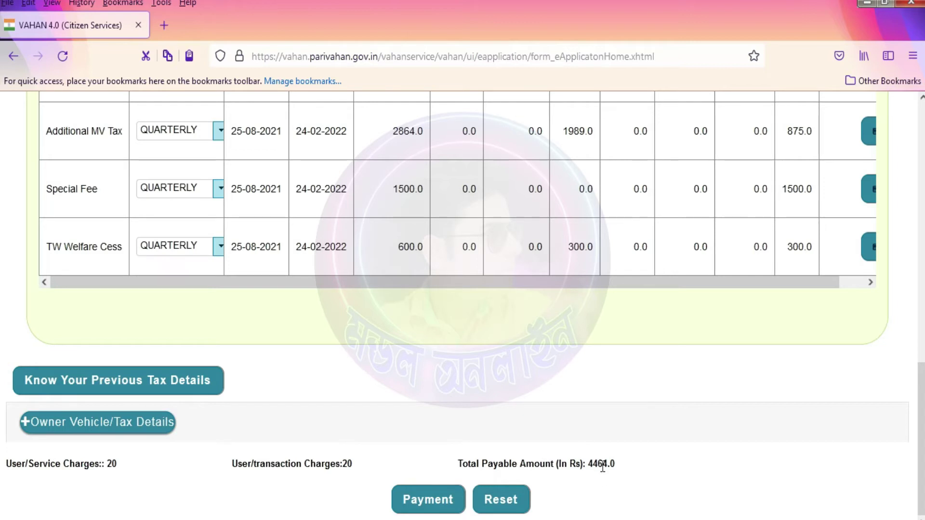
{"action": "key", "text": "alt+Tab"}
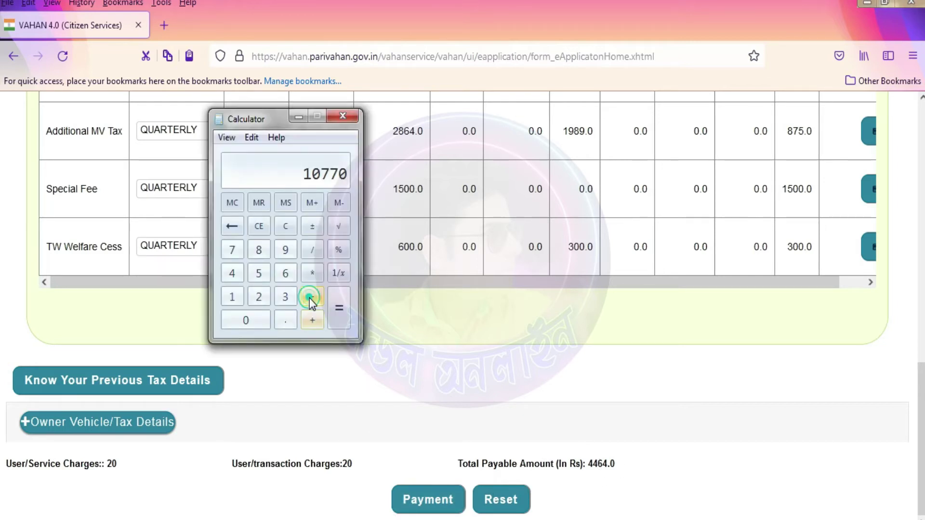
{"action": "left_click", "coordinate": [311, 297]}
{"action": "double_click", "coordinate": [227, 268]}
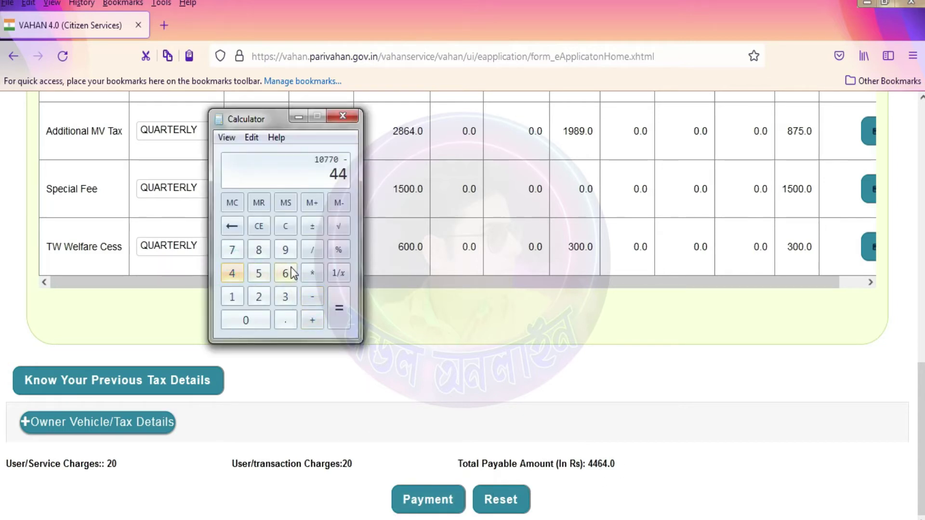
{"action": "left_click", "coordinate": [285, 273]}
{"action": "left_click", "coordinate": [231, 273]}
{"action": "left_click", "coordinate": [336, 309]}
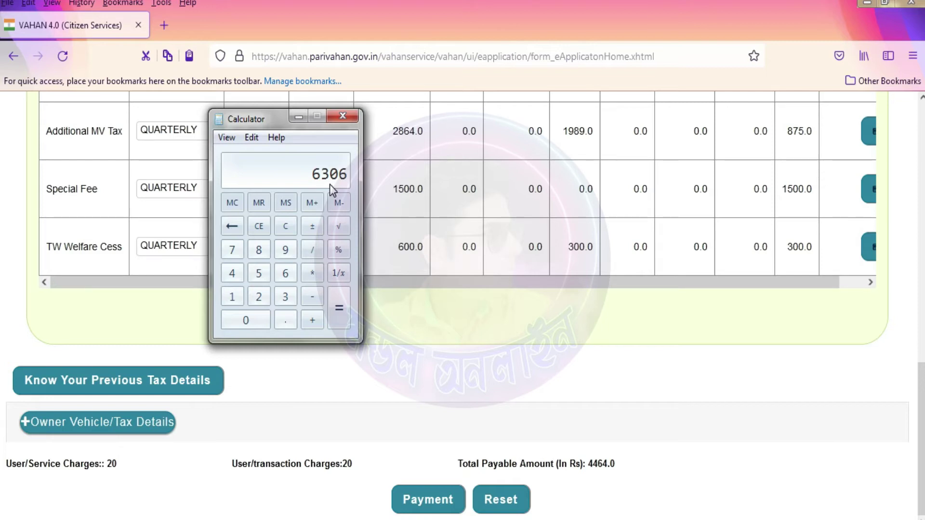
{"action": "left_click", "coordinate": [342, 117]}
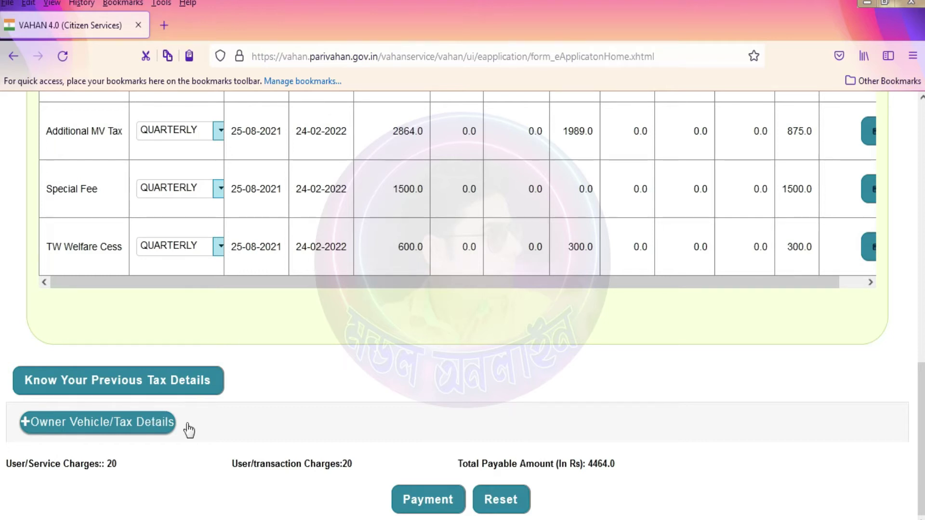
Expand Owner Vehicle/Tax Details to view the owner information.
{"action": "left_click", "coordinate": [137, 426]}
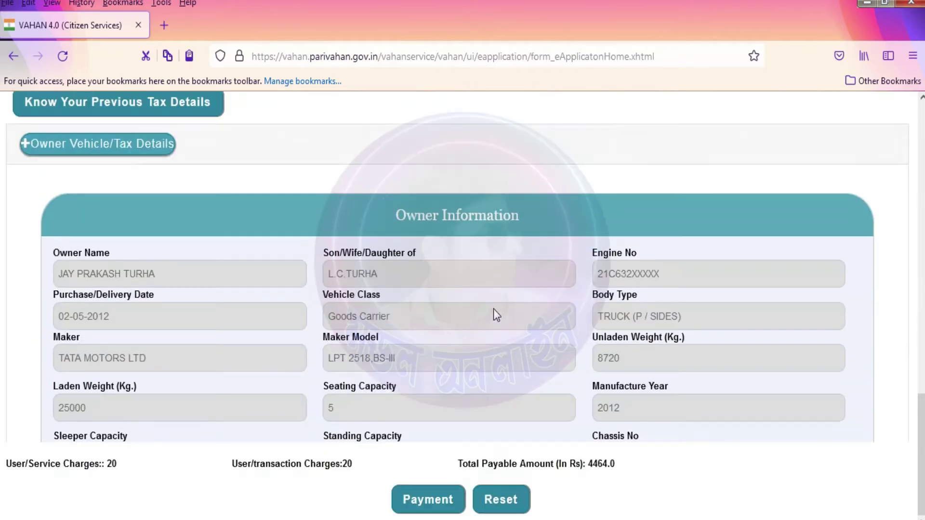
{"action": "scroll", "coordinate": [502, 341], "scroll_direction": "up", "scroll_amount": 5}
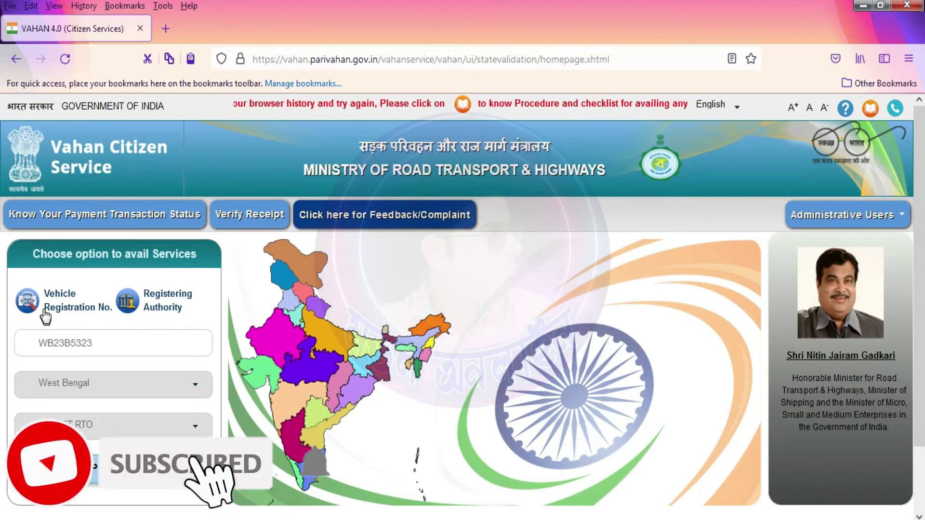
Replace the old registration number with the new vehicle's registration number and proceed.
{"action": "left_click", "coordinate": [95, 343]}
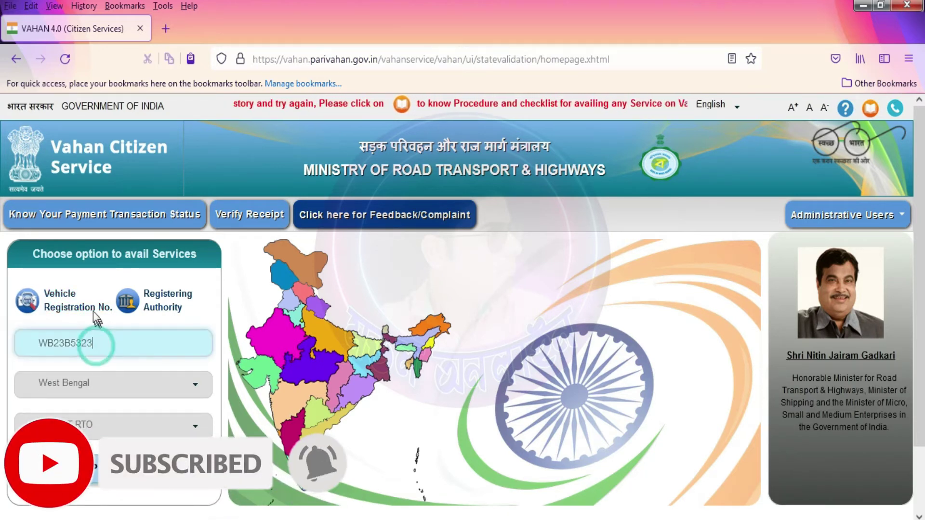
{"action": "type", "text": "WB23B53"}
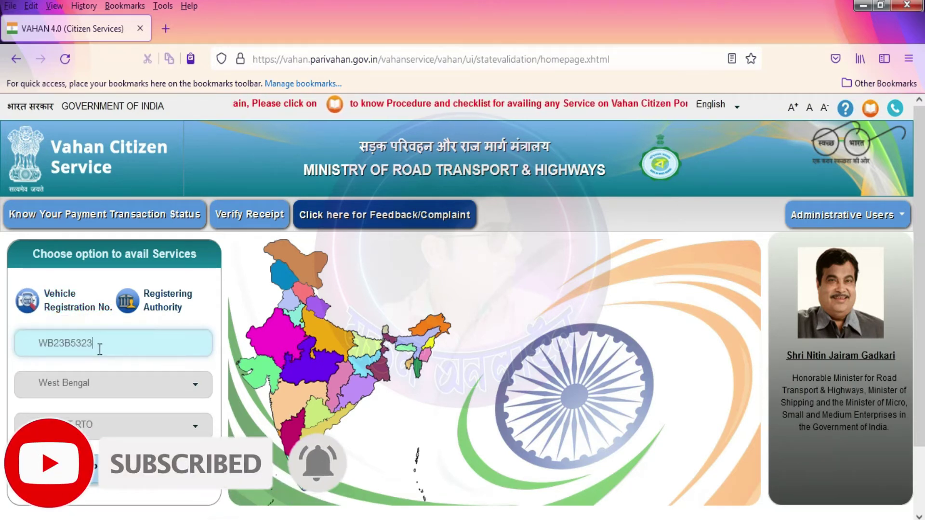
{"action": "key", "text": "BackSpace"}
{"action": "key", "text": "BackSpace"}
{"action": "key", "text": "BackSpace"}
{"action": "key", "text": "BackSpace"}
{"action": "key", "text": "BackSpace"}
{"action": "key", "text": "BackSpace"}
{"action": "key", "text": "BackSpace"}
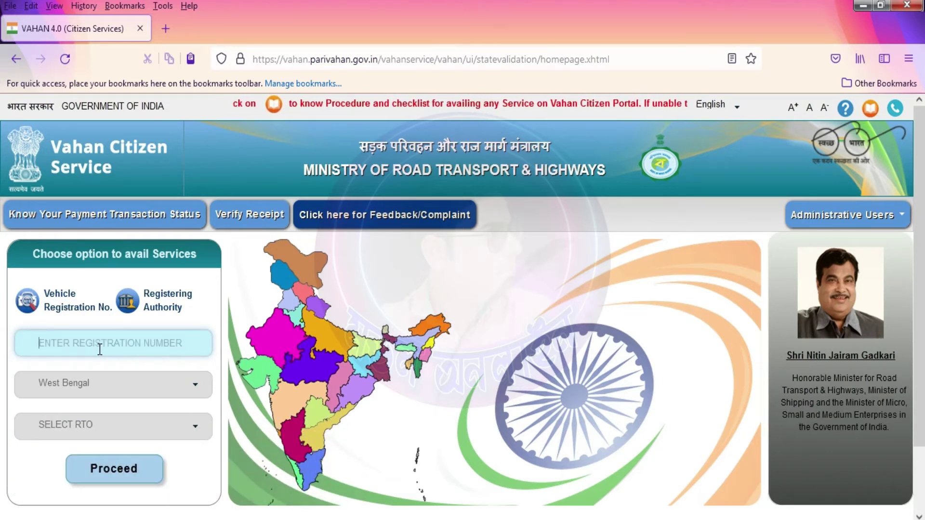
{"action": "type", "text": "WB23D7049"}
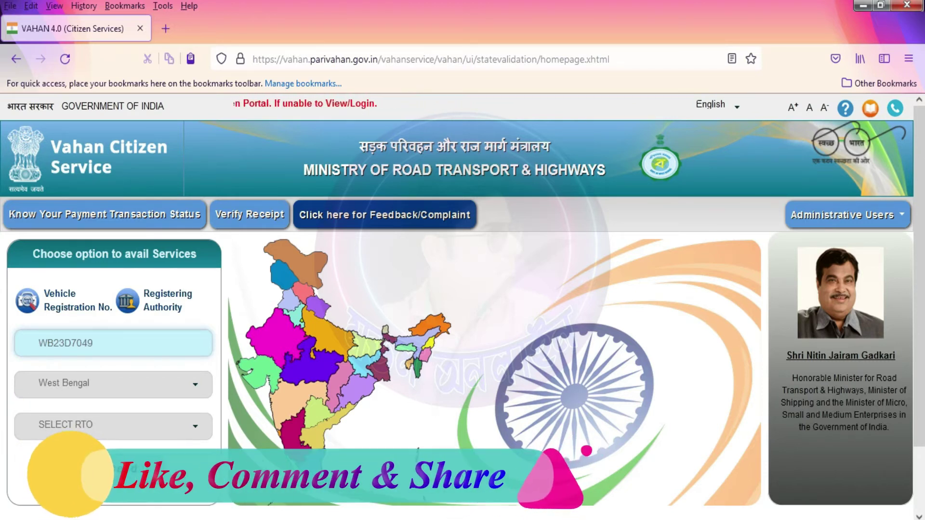
{"action": "left_click", "coordinate": [110, 430]}
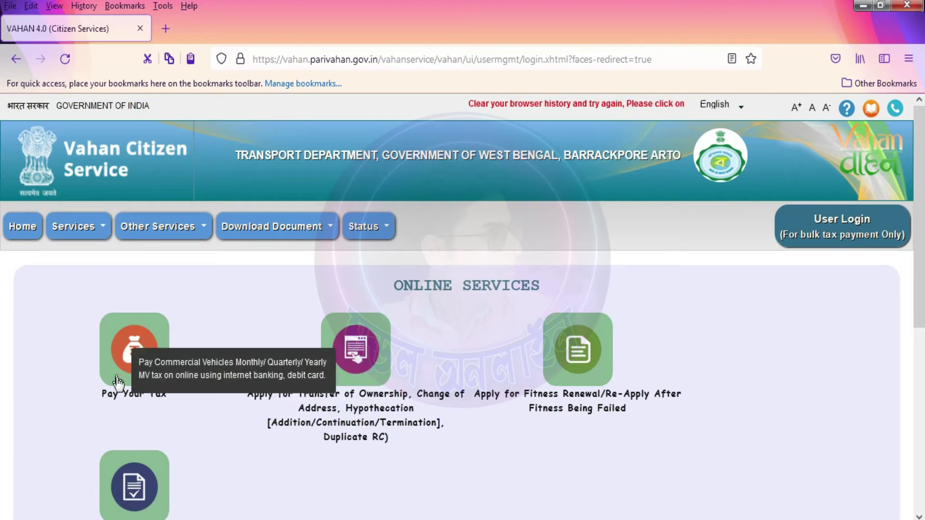
Start Pay Your Tax, verify details and generate an OTP for the registered mobile number.
{"action": "left_click", "coordinate": [134, 359]}
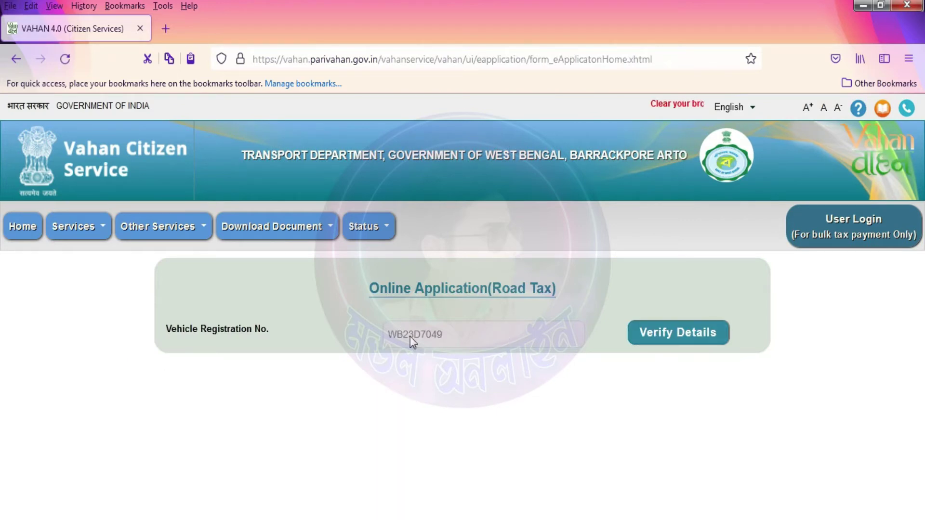
{"action": "left_click", "coordinate": [659, 335]}
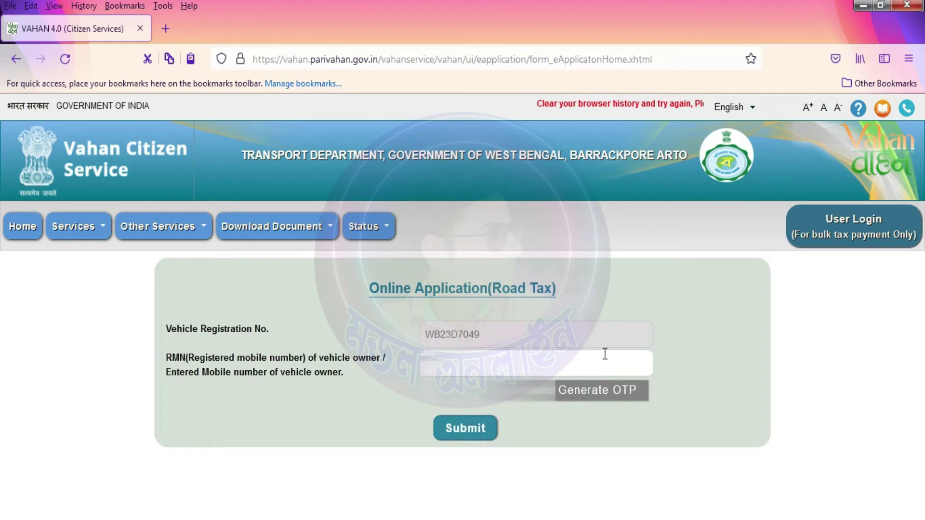
{"action": "left_click", "coordinate": [534, 364]}
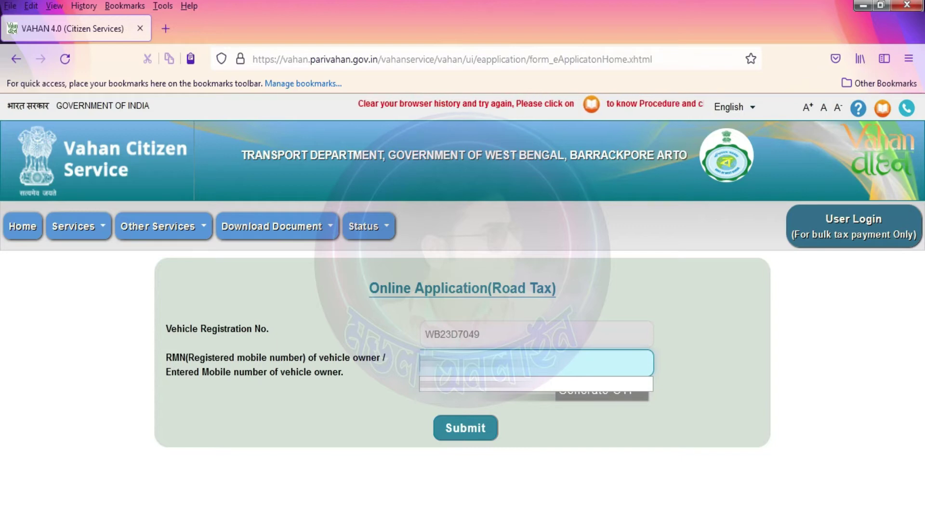
{"action": "left_click", "coordinate": [565, 419]}
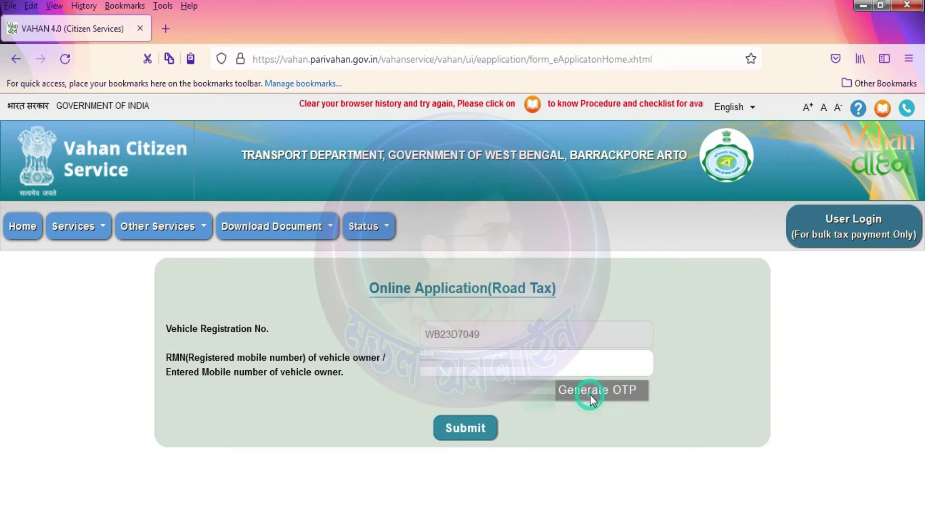
{"action": "left_click", "coordinate": [590, 395]}
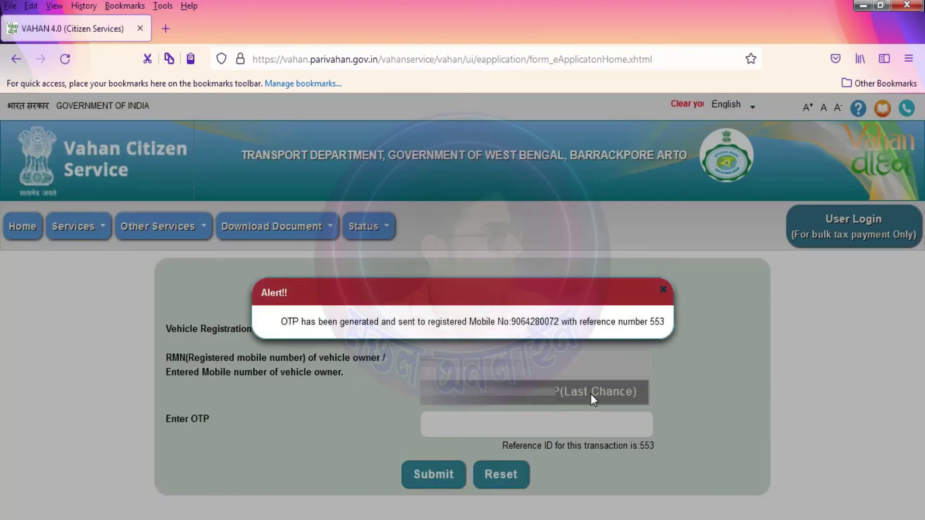
{"action": "left_click", "coordinate": [662, 289]}
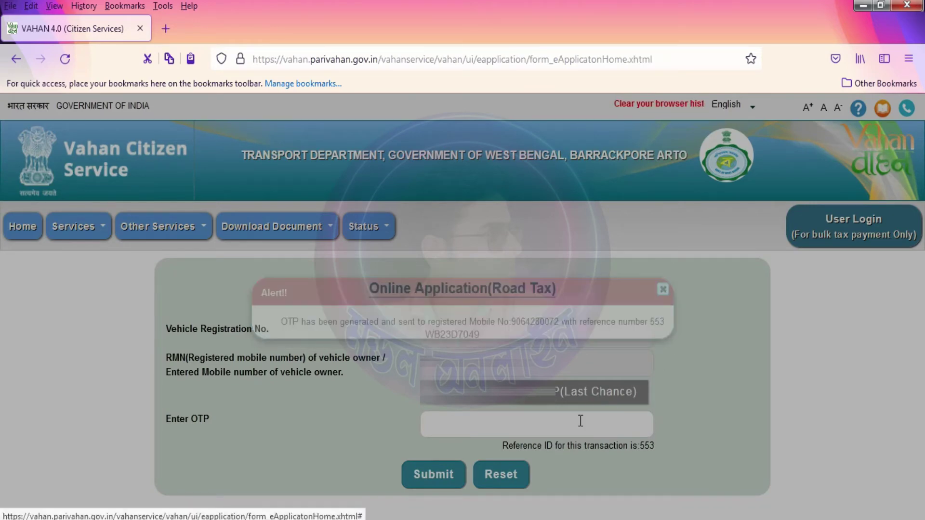
Enter the received OTP and submit it to load the tax details.
{"action": "left_click", "coordinate": [581, 422]}
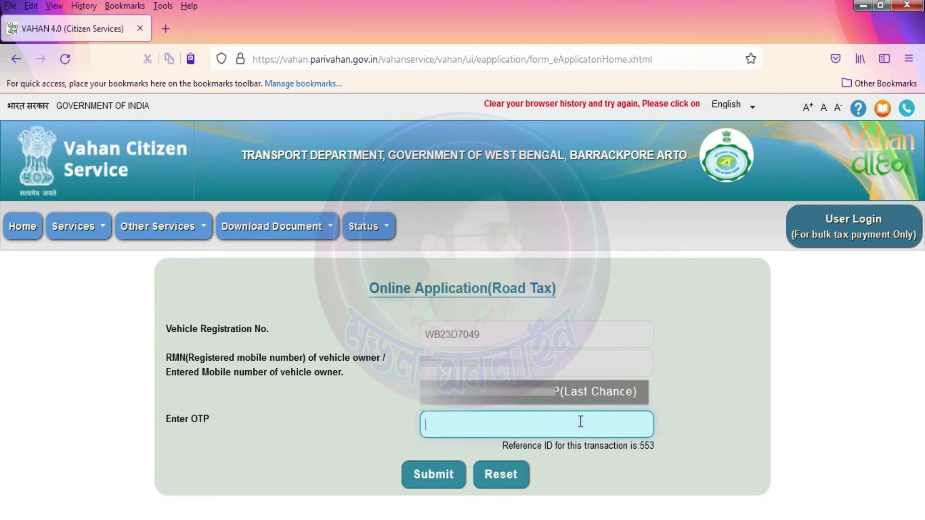
{"action": "left_click", "coordinate": [557, 424]}
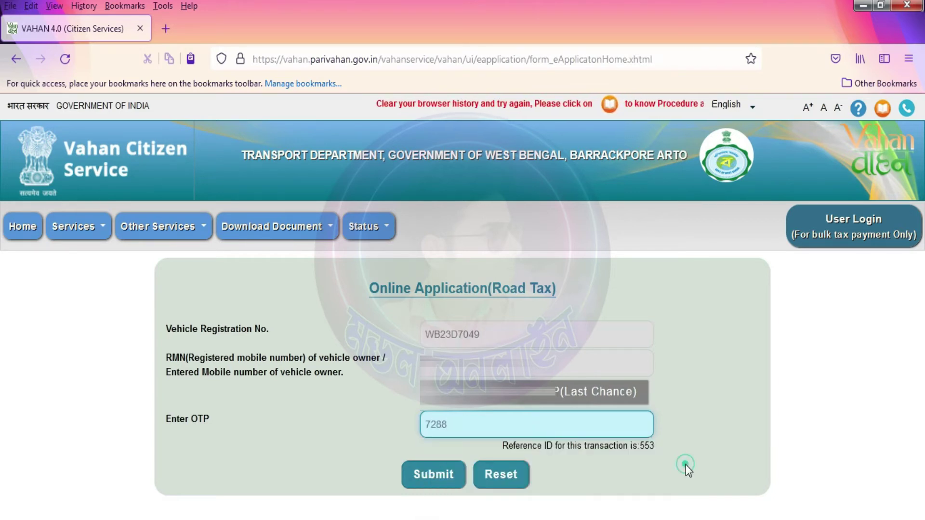
{"action": "left_click", "coordinate": [686, 464]}
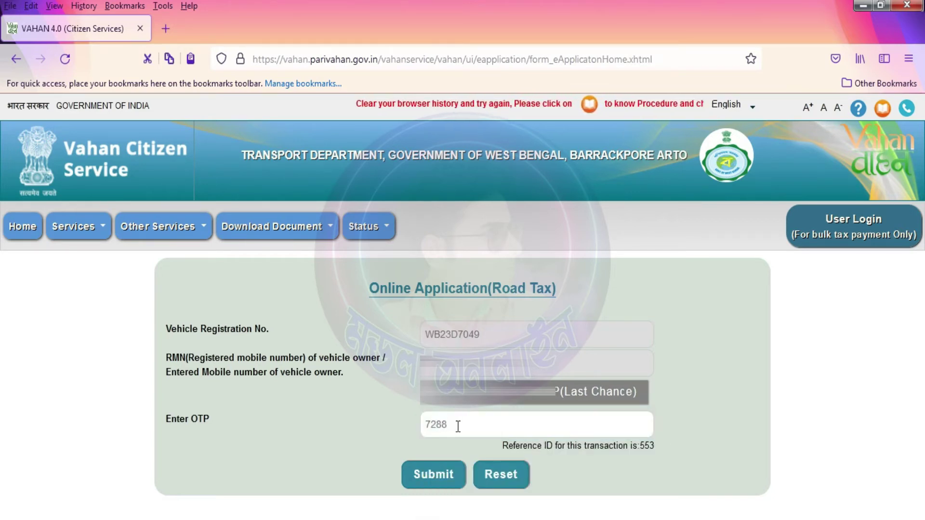
{"action": "left_click", "coordinate": [438, 481]}
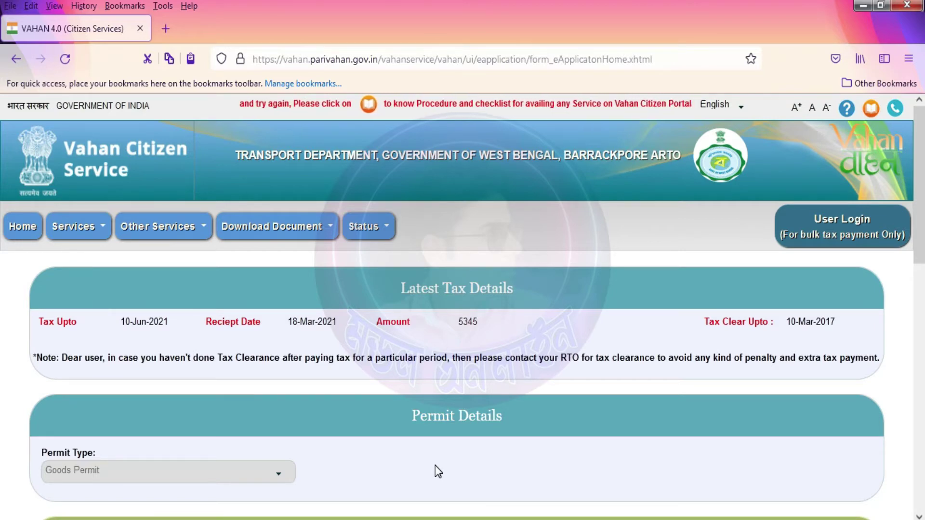
Expand the owner vehicle details, then collapse the Owner Vehicle/Tax Details section.
{"action": "scroll", "coordinate": [435, 465], "scroll_direction": "down", "scroll_amount": 5}
{"action": "scroll", "coordinate": [435, 465], "scroll_direction": "up", "scroll_amount": 4}
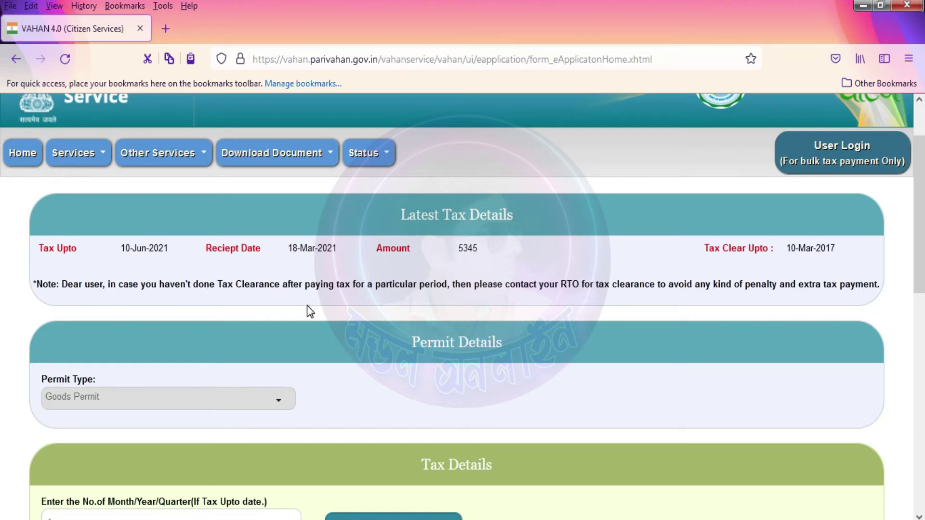
{"action": "scroll", "coordinate": [307, 308], "scroll_direction": "down", "scroll_amount": 8}
{"action": "scroll", "coordinate": [310, 308], "scroll_direction": "down", "scroll_amount": 3}
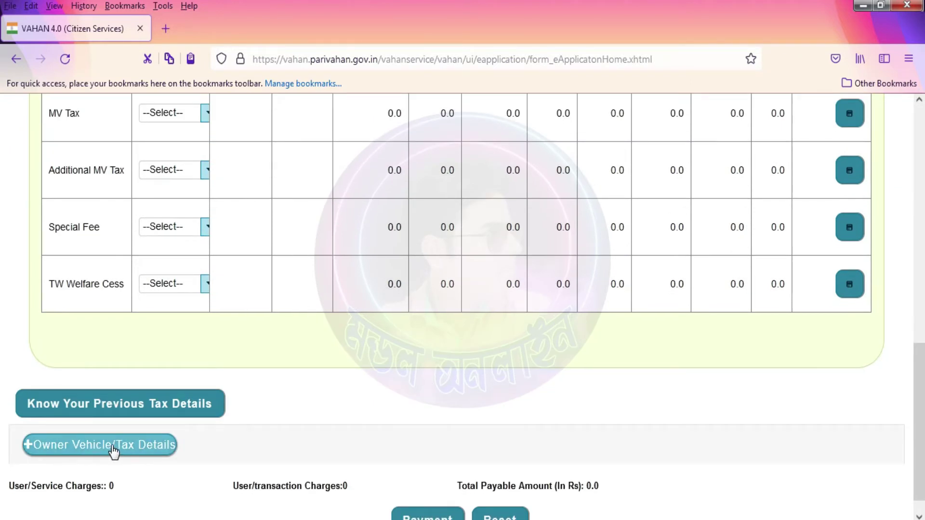
{"action": "left_click", "coordinate": [114, 452]}
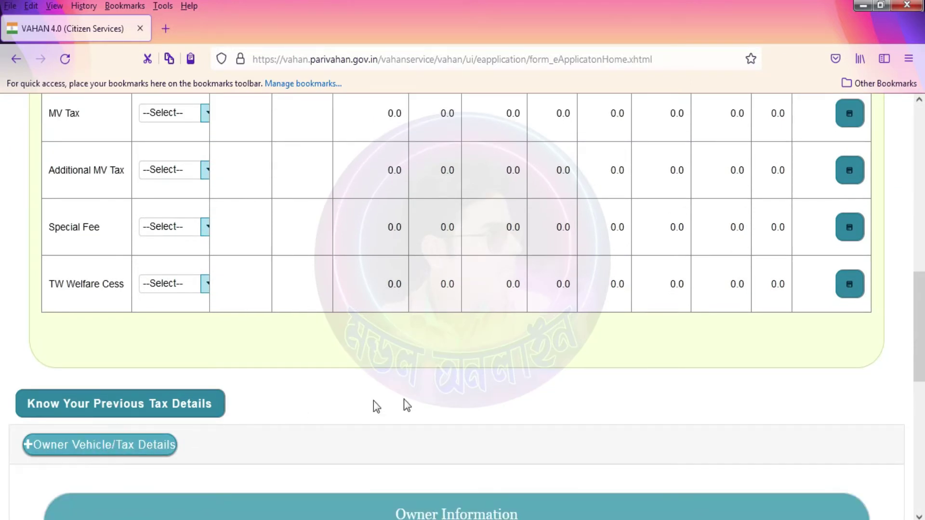
{"action": "left_click_drag", "start_coordinate": [920, 303], "coordinate": [921, 327]}
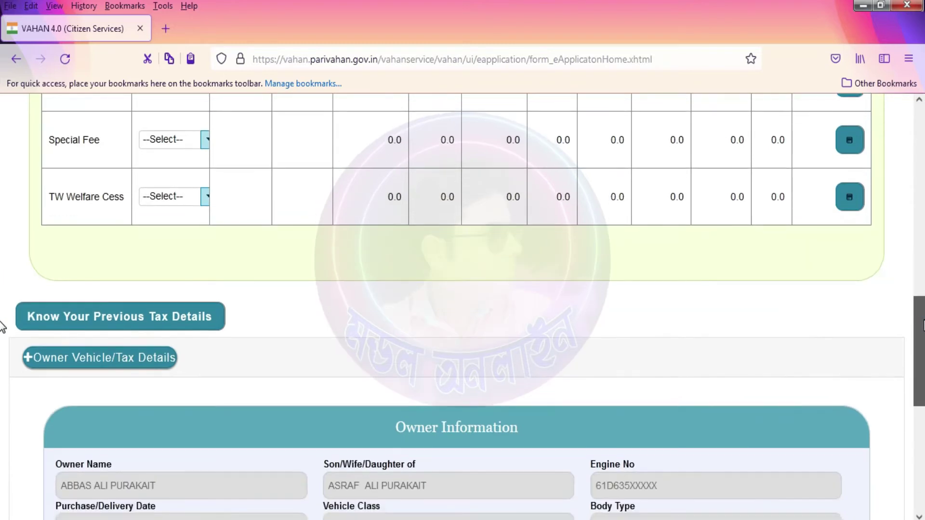
{"action": "scroll", "coordinate": [2, 317], "scroll_direction": "up", "scroll_amount": 3}
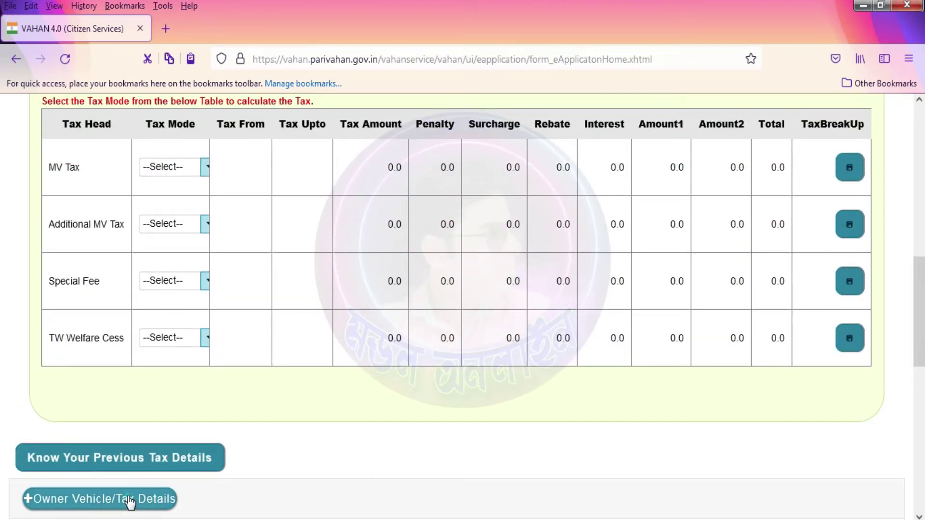
{"action": "left_click", "coordinate": [139, 498]}
Review Latest Tax Details, then return to the unfilled Tax Details table.
{"action": "scroll", "coordinate": [417, 465], "scroll_direction": "up", "scroll_amount": 10}
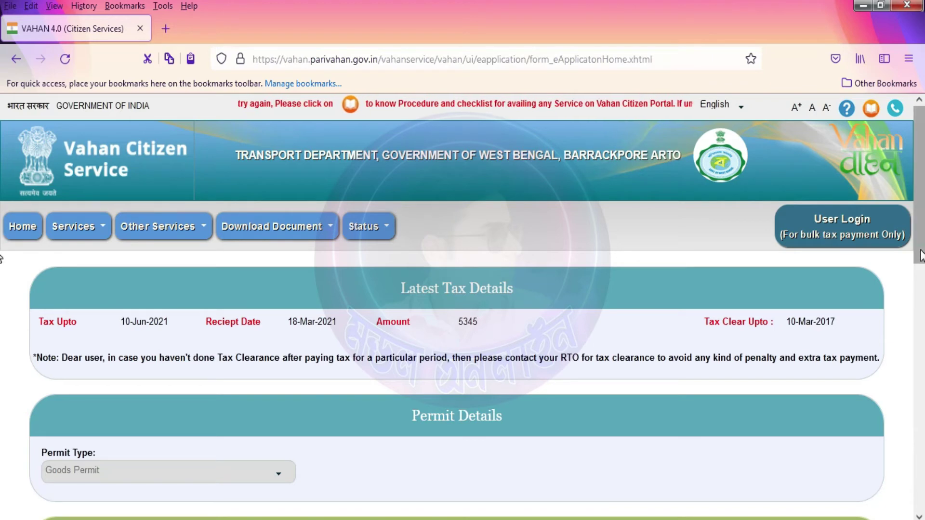
{"action": "scroll", "coordinate": [2, 289], "scroll_direction": "down", "scroll_amount": 3}
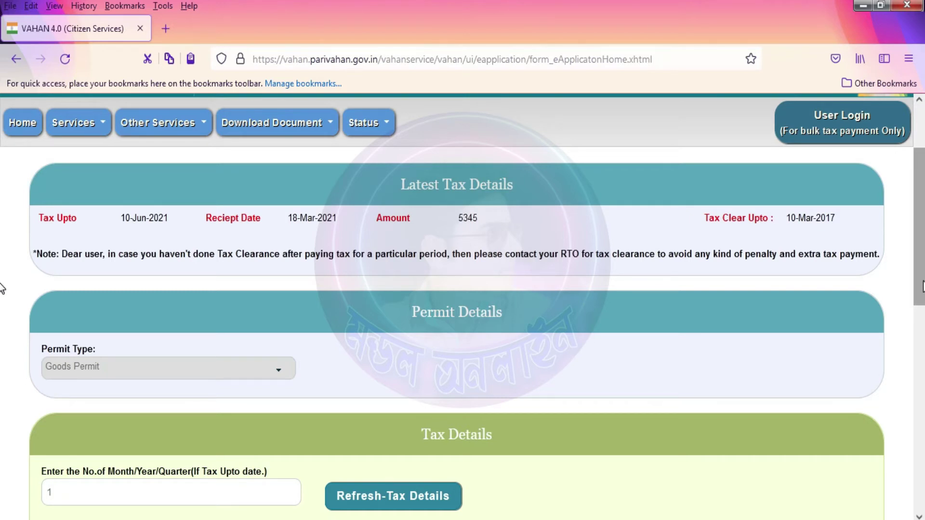
{"action": "left_click_drag", "start_coordinate": [922, 286], "coordinate": [922, 334]}
{"action": "scroll", "coordinate": [2, 337], "scroll_direction": "down", "scroll_amount": 2}
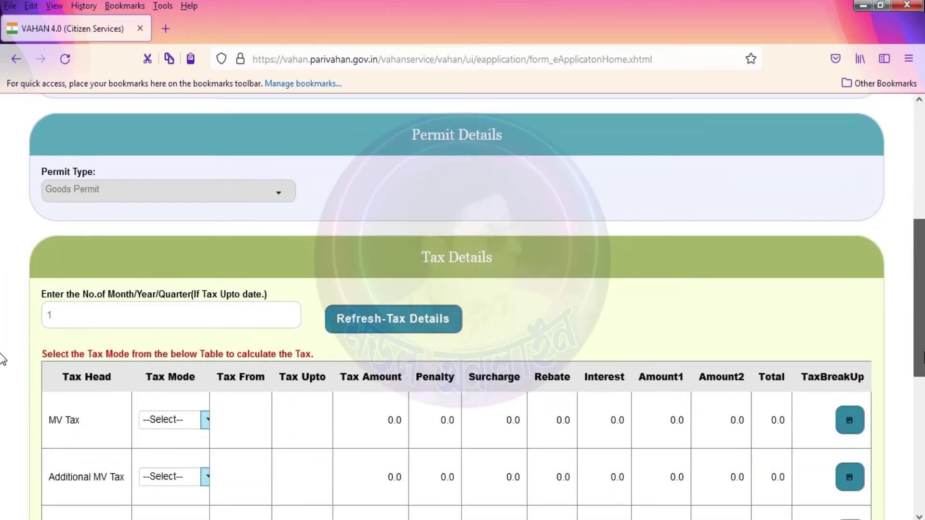
{"action": "scroll", "coordinate": [2, 359], "scroll_direction": "down", "scroll_amount": 1}
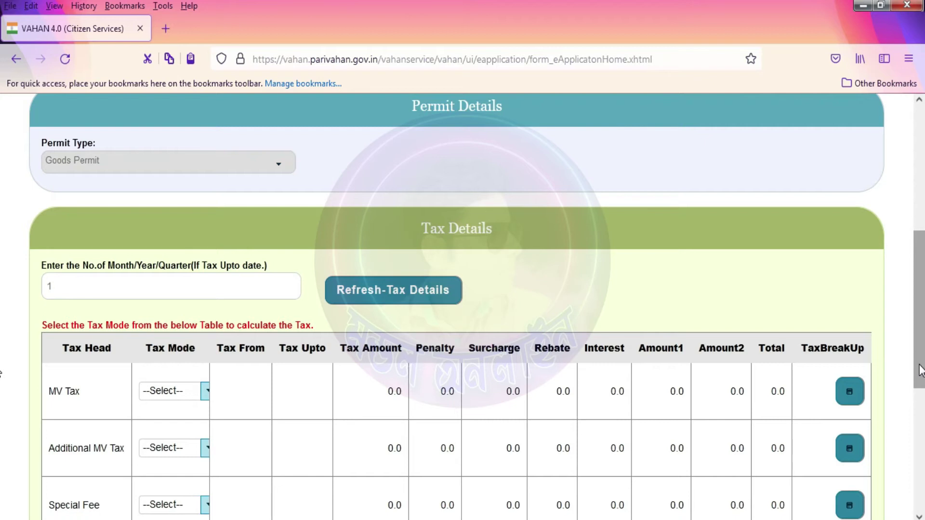
{"action": "scroll", "coordinate": [917, 371], "scroll_direction": "down", "scroll_amount": 1}
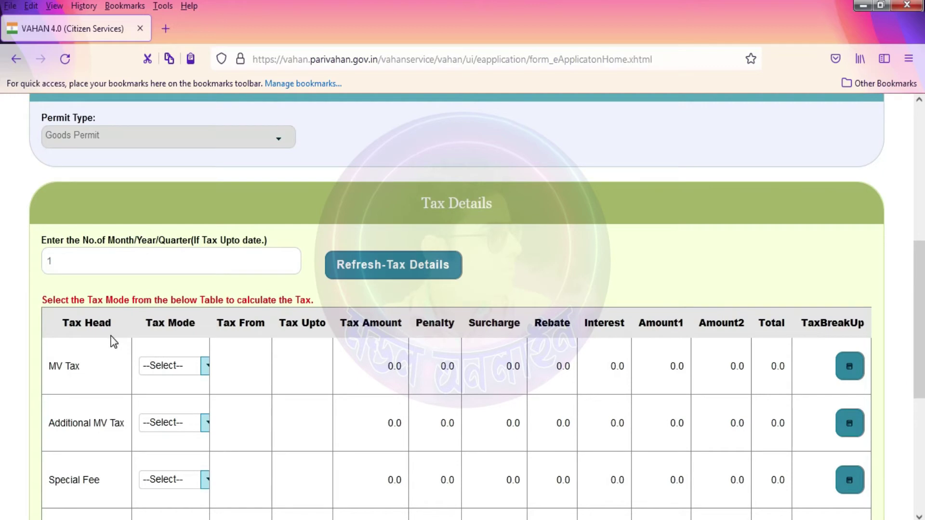
Reset the tax details and set the number of quarters to 2.
{"action": "left_click", "coordinate": [205, 366]}
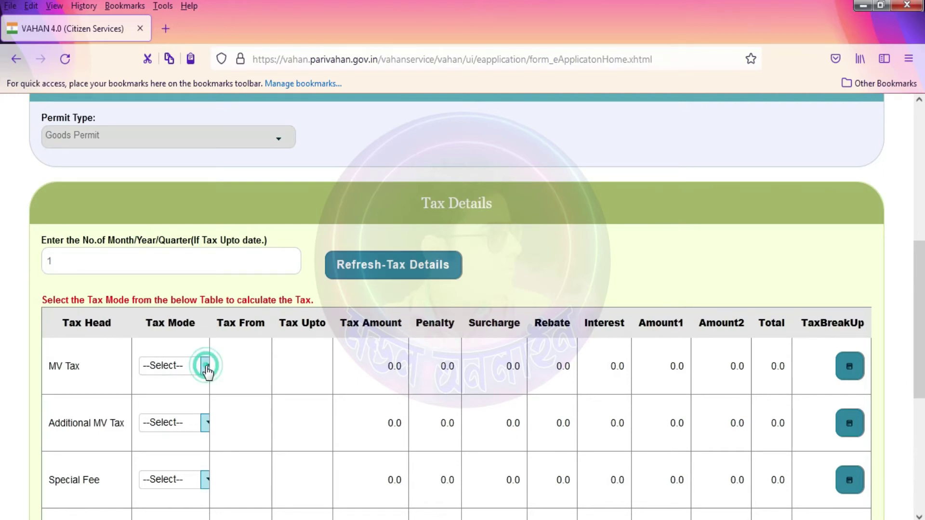
{"action": "left_click", "coordinate": [188, 406]}
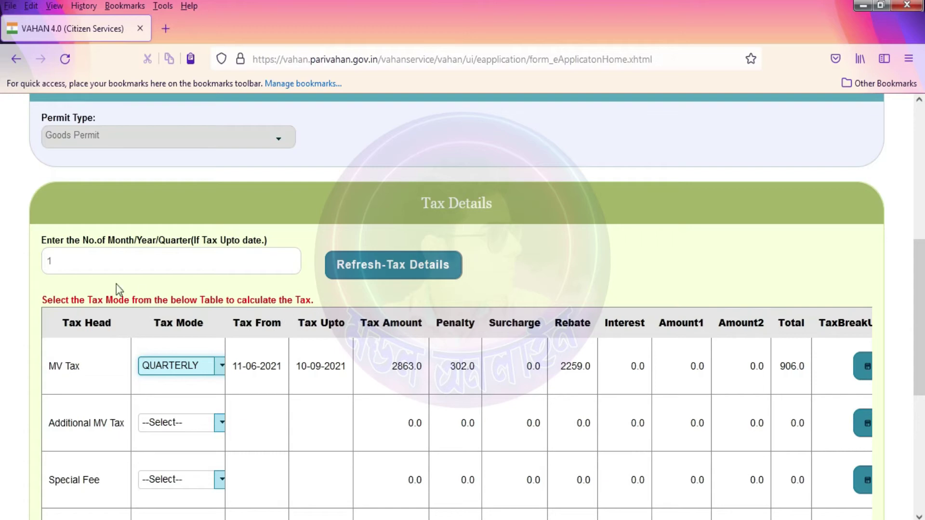
{"action": "left_click", "coordinate": [392, 266]}
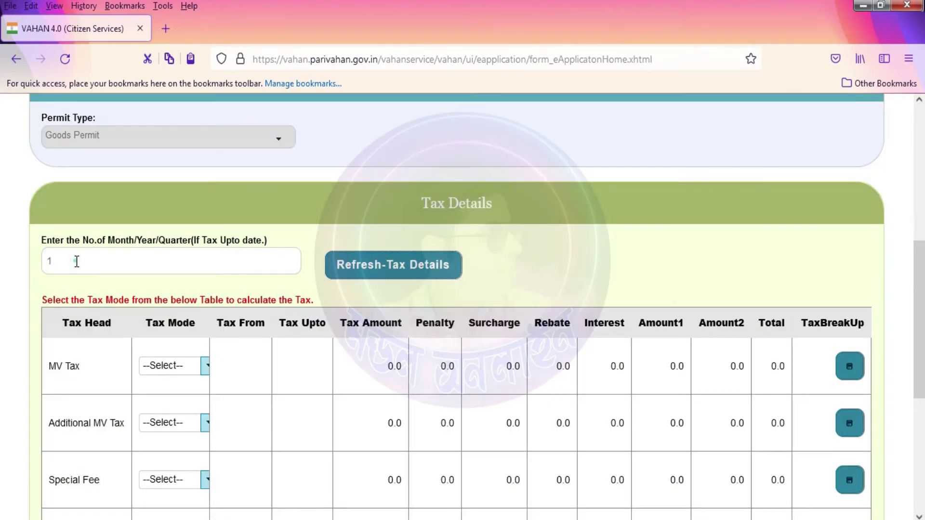
{"action": "left_click", "coordinate": [77, 261]}
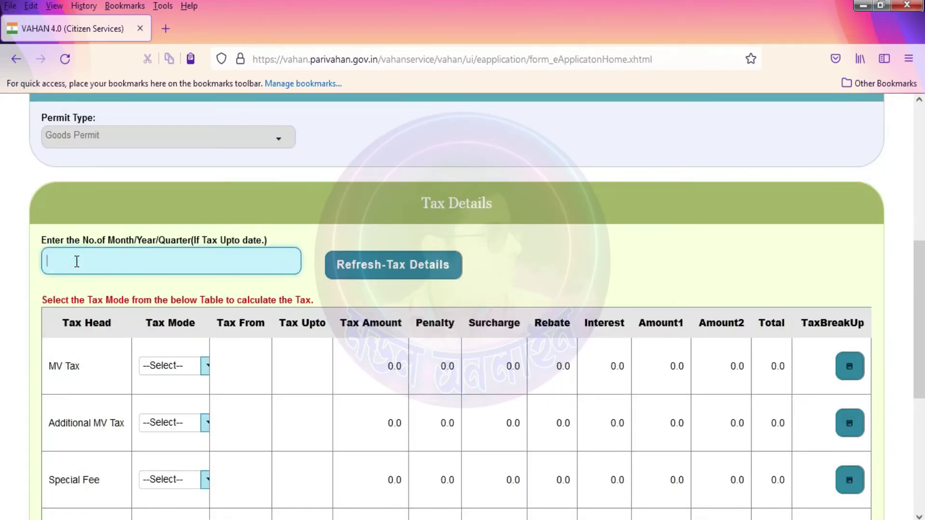
{"action": "type", "text": "2"}
{"action": "left_click", "coordinate": [529, 277]}
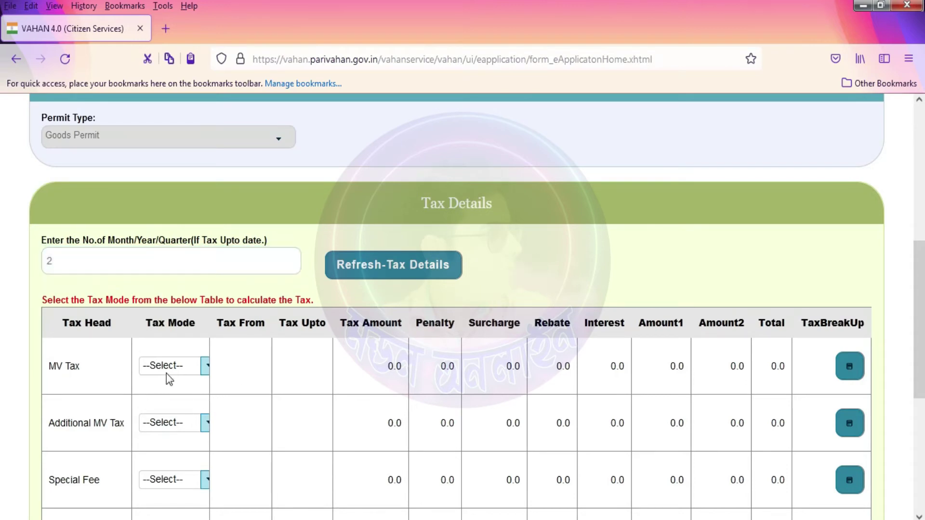
Set MV Tax, Additional MV Tax, Special Fee and TW Welfare Cess to QUARTERLY.
{"action": "left_click", "coordinate": [203, 365]}
{"action": "left_click", "coordinate": [175, 406]}
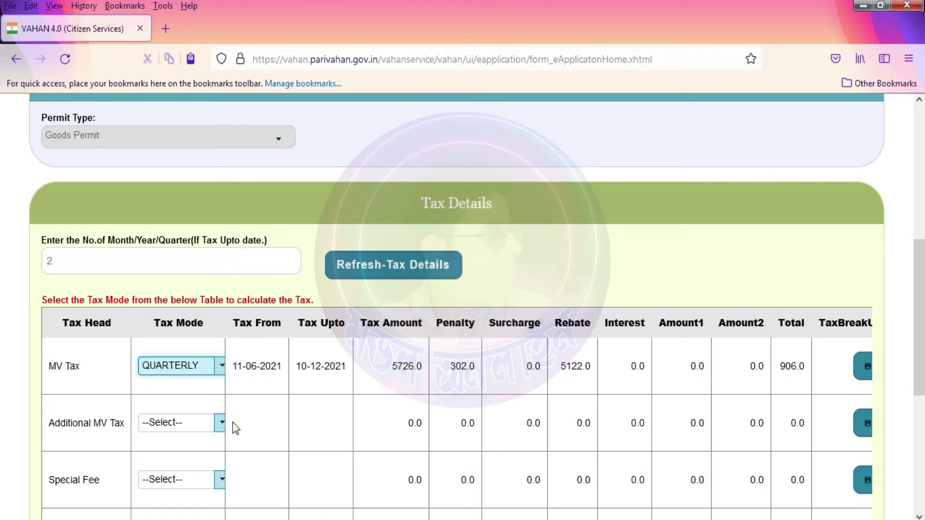
{"action": "left_click", "coordinate": [221, 424]}
{"action": "left_click", "coordinate": [182, 466]}
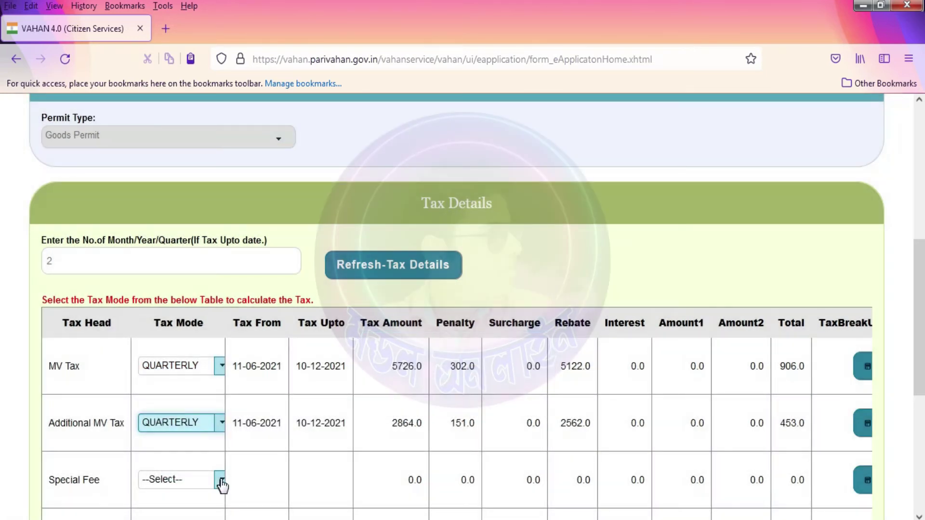
{"action": "left_click", "coordinate": [211, 486]}
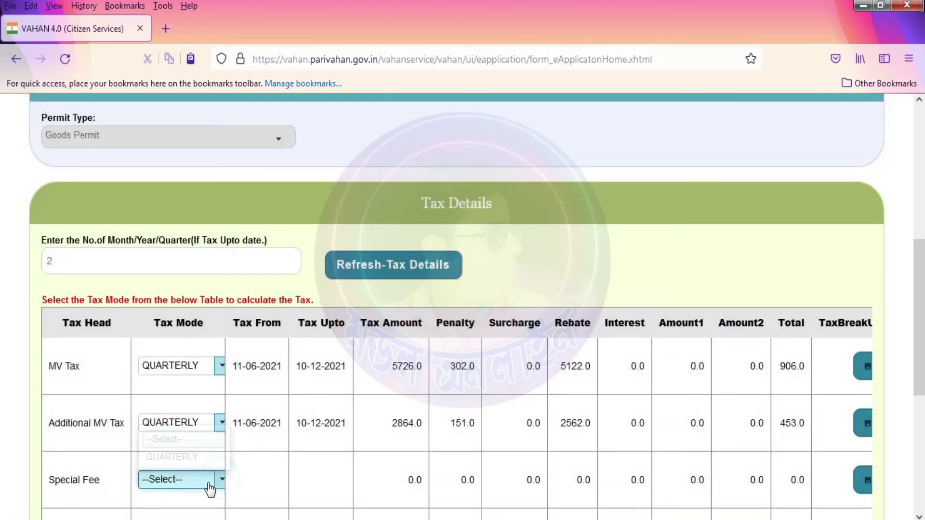
{"action": "left_click", "coordinate": [183, 457]}
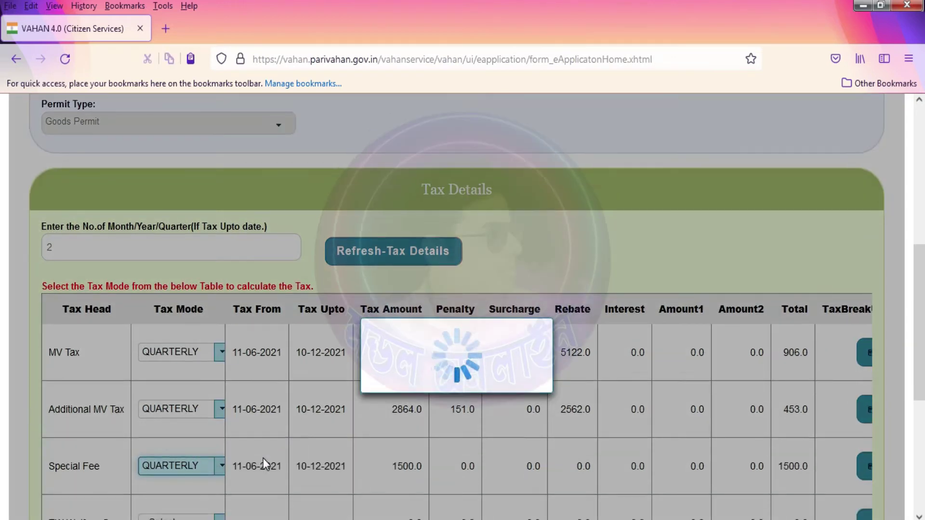
{"action": "scroll", "coordinate": [263, 458], "scroll_direction": "down", "scroll_amount": 2}
{"action": "left_click", "coordinate": [220, 463]}
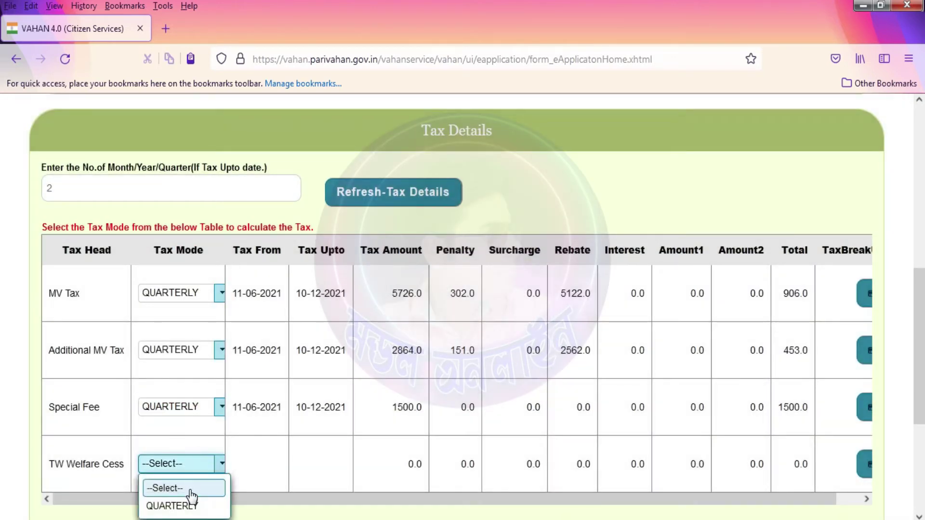
{"action": "left_click", "coordinate": [186, 505]}
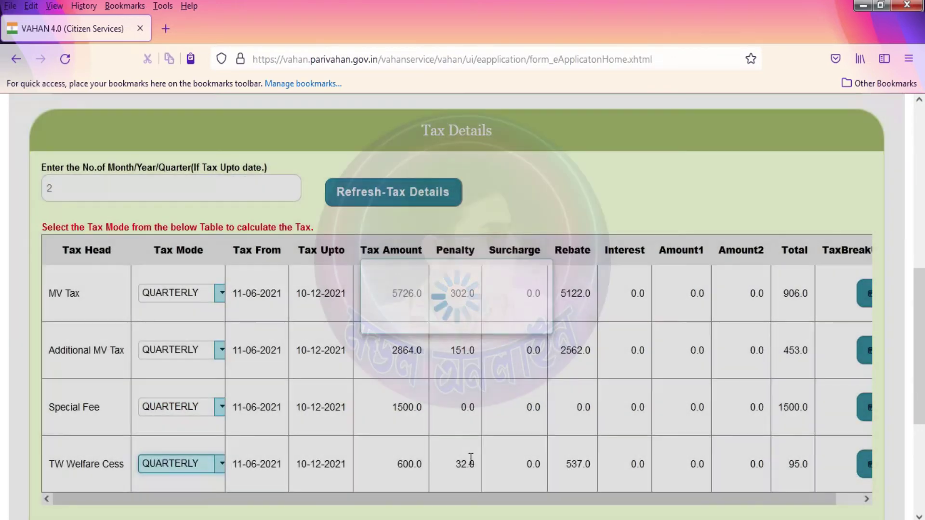
Review the calculated amounts down to the Rs 2994.0 total payable.
{"action": "scroll", "coordinate": [351, 374], "scroll_direction": "down", "scroll_amount": 5}
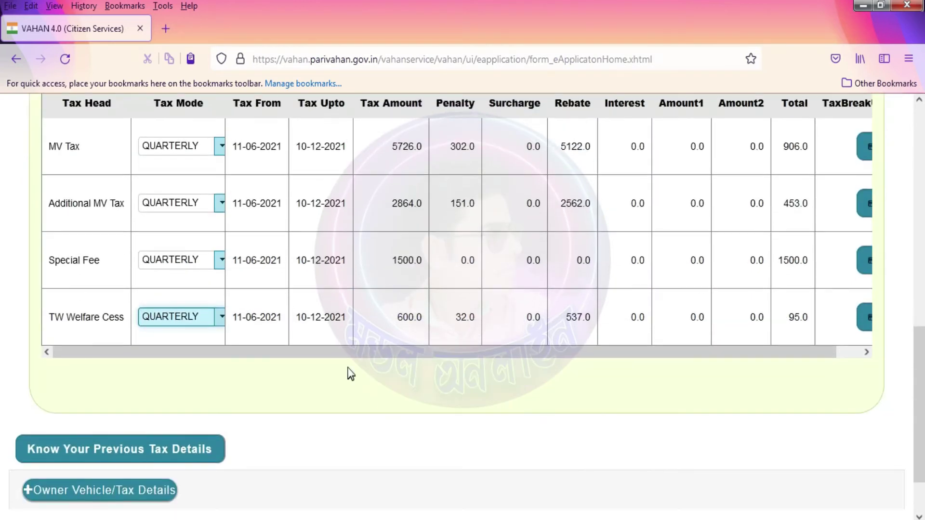
{"action": "scroll", "coordinate": [289, 298], "scroll_direction": "up", "scroll_amount": 2}
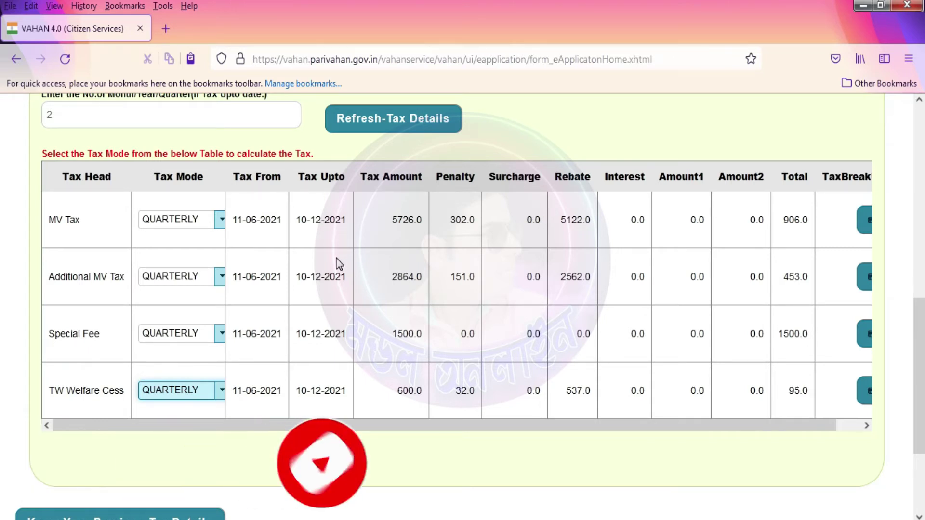
{"action": "scroll", "coordinate": [340, 264], "scroll_direction": "down", "scroll_amount": 3}
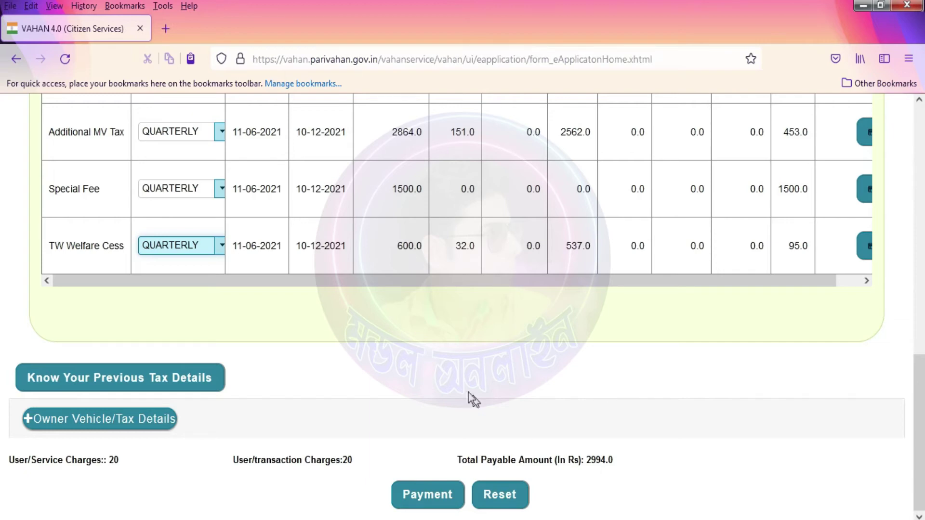
{"action": "scroll", "coordinate": [613, 313], "scroll_direction": "up", "scroll_amount": 5}
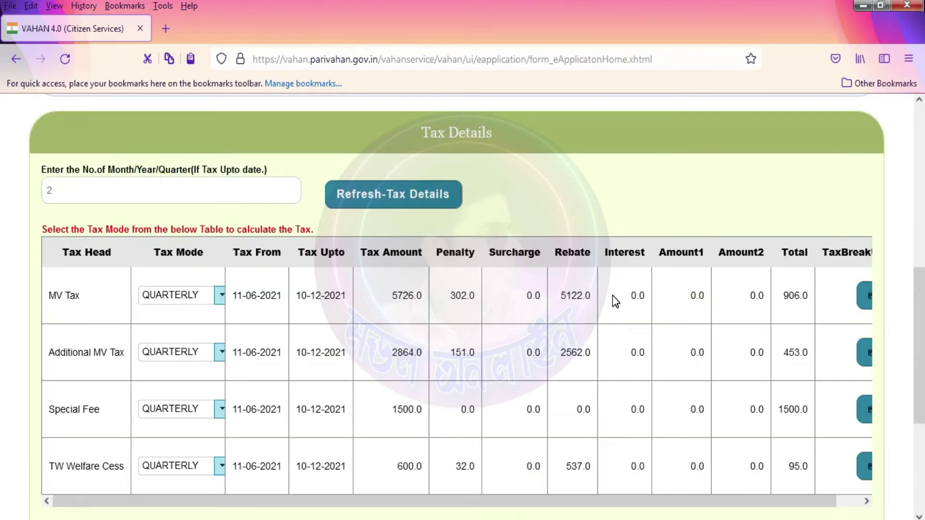
{"action": "scroll", "coordinate": [485, 371], "scroll_direction": "down", "scroll_amount": 3}
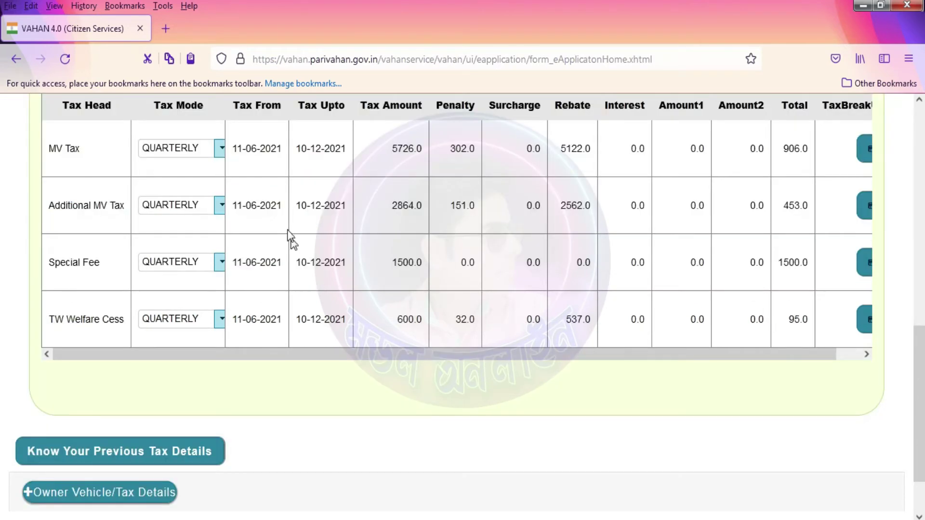
{"action": "scroll", "coordinate": [550, 402], "scroll_direction": "down", "scroll_amount": 2}
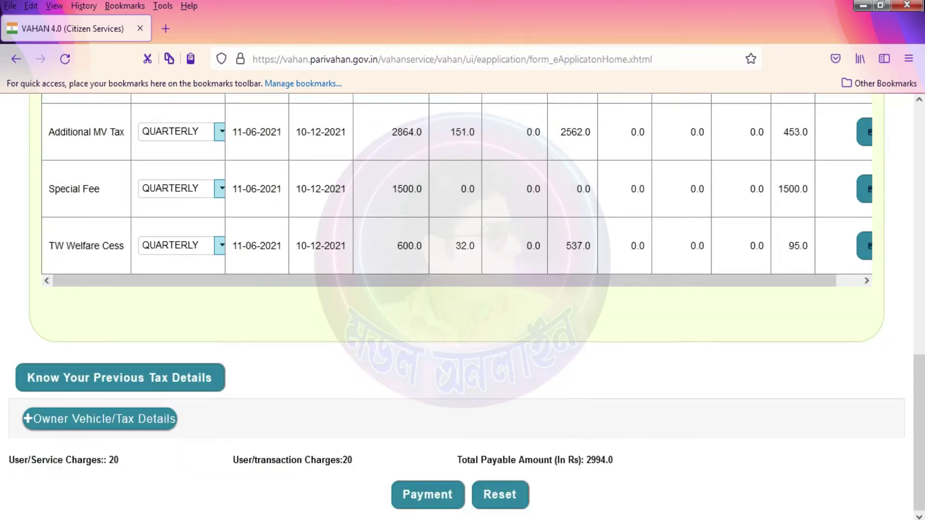
Proceed with the Rs 2994.0 payment, tick the confirmation box and confirm payment.
{"action": "left_click", "coordinate": [412, 501]}
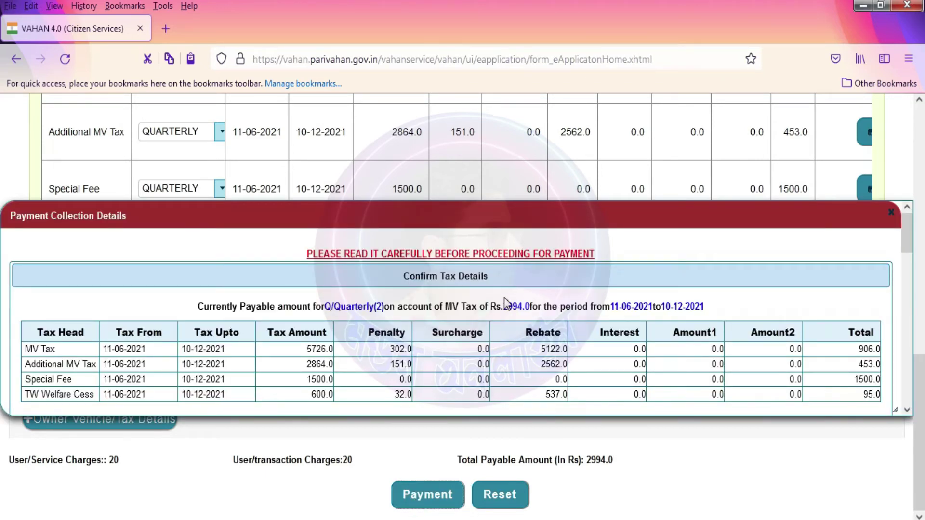
{"action": "scroll", "coordinate": [504, 302], "scroll_direction": "down", "scroll_amount": 3}
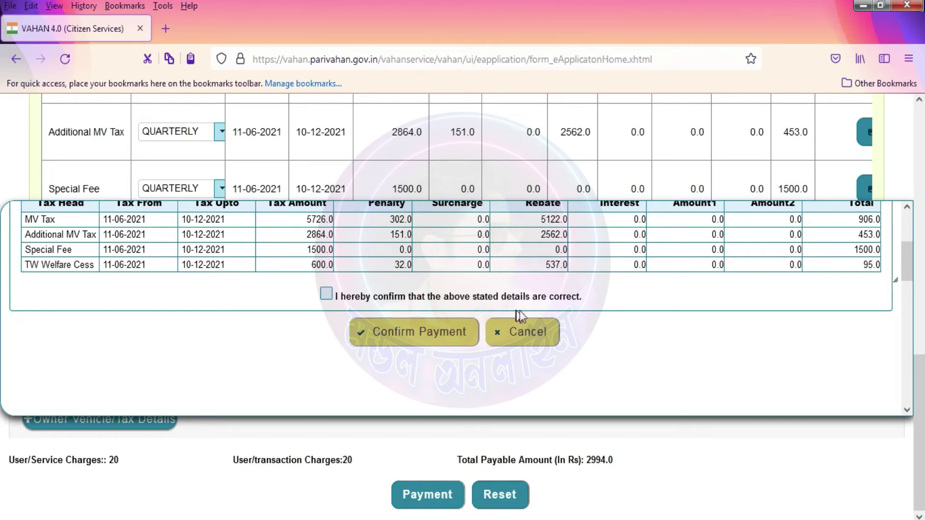
{"action": "left_click", "coordinate": [326, 294]}
{"action": "left_click", "coordinate": [403, 333]}
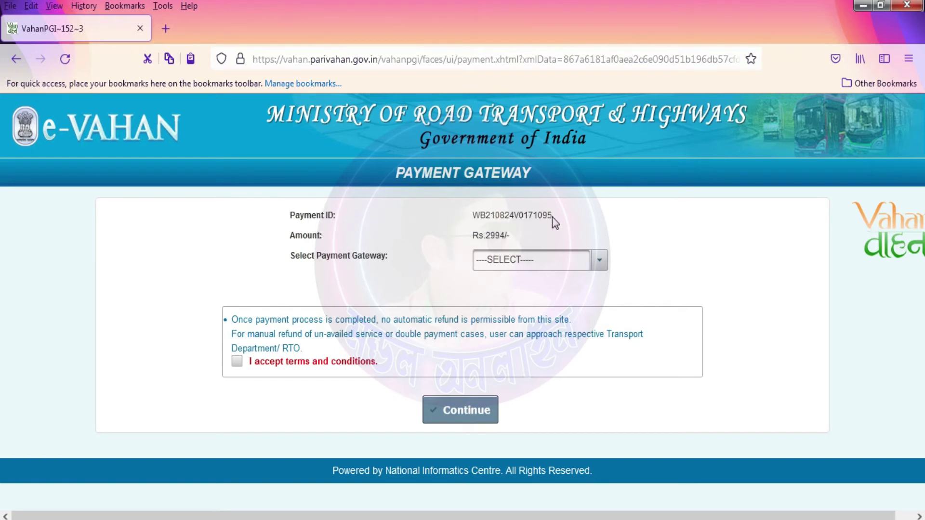
Copy the payment ID into a new Notepad note, then minimise Notepad.
{"action": "left_click_drag", "start_coordinate": [552, 216], "coordinate": [469, 212]}
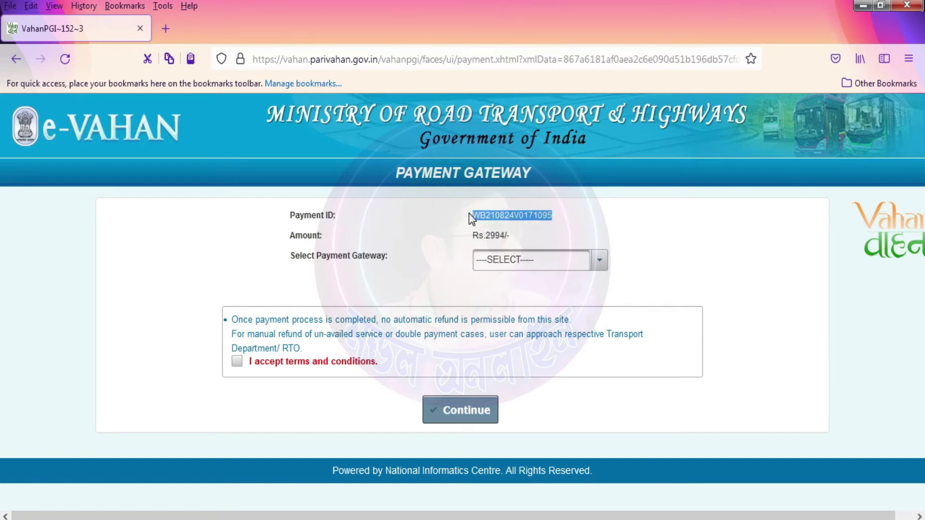
{"action": "right_click", "coordinate": [480, 215]}
{"action": "left_click", "coordinate": [501, 230]}
{"action": "left_click", "coordinate": [354, 515]}
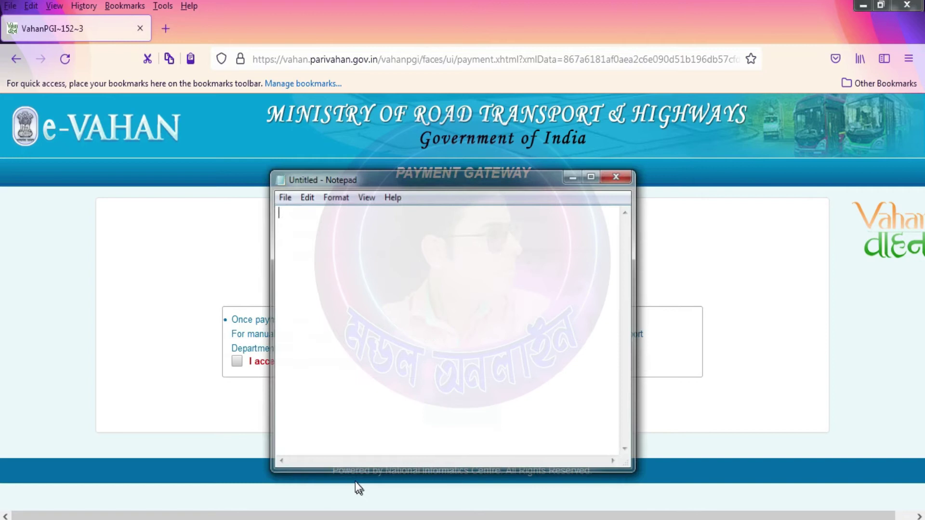
{"action": "right_click", "coordinate": [379, 261]}
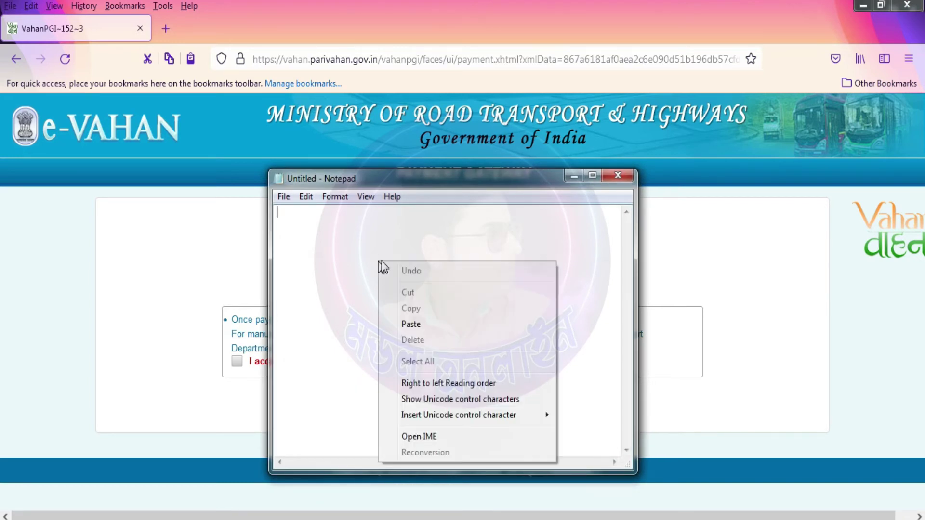
{"action": "left_click", "coordinate": [411, 324]}
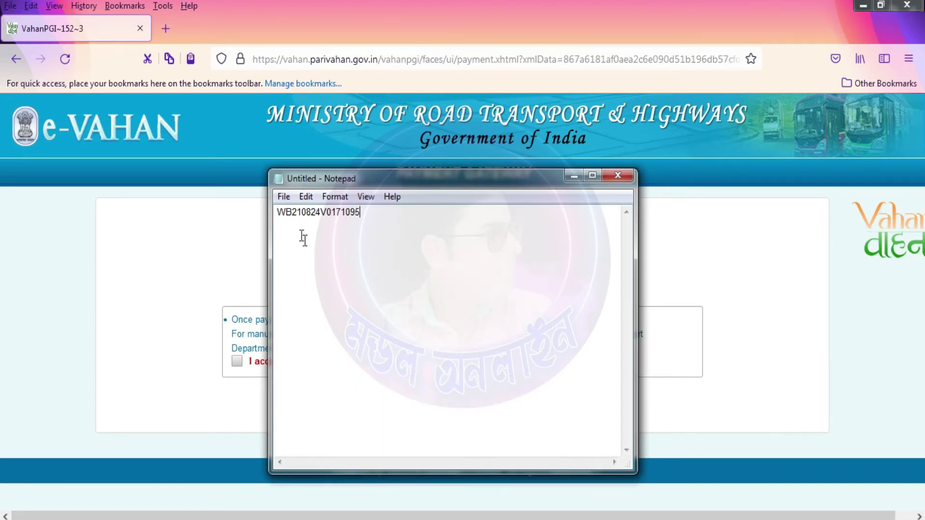
{"action": "left_click", "coordinate": [573, 177]}
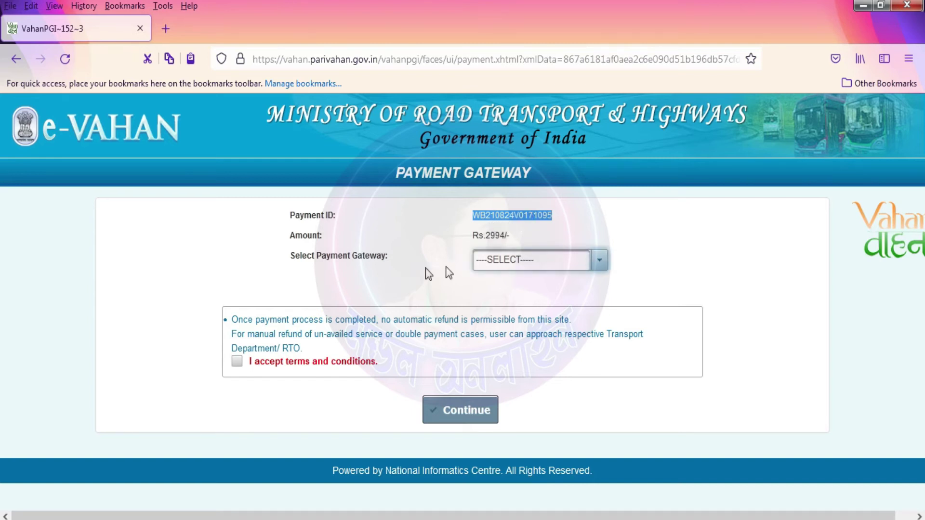
Select GRIPS as the payment gateway, accept the terms and continue.
{"action": "left_click", "coordinate": [600, 261]}
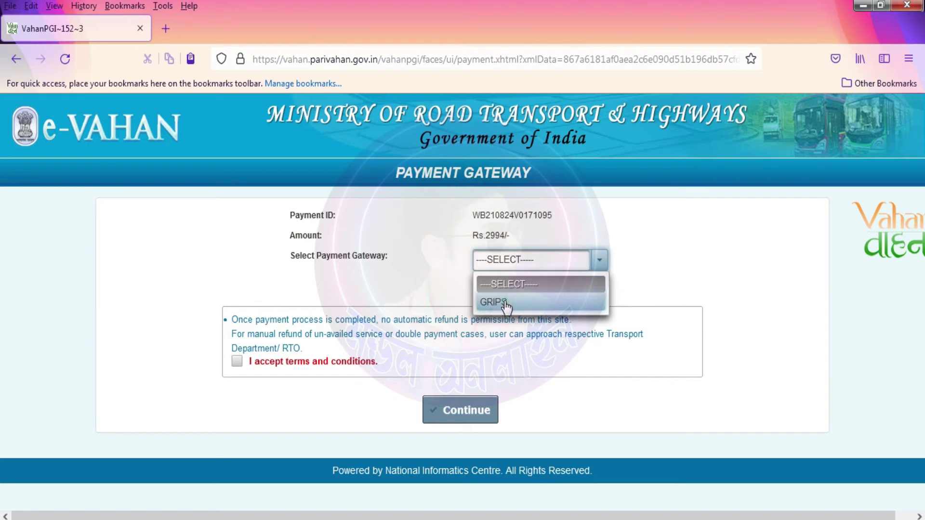
{"action": "left_click", "coordinate": [506, 306]}
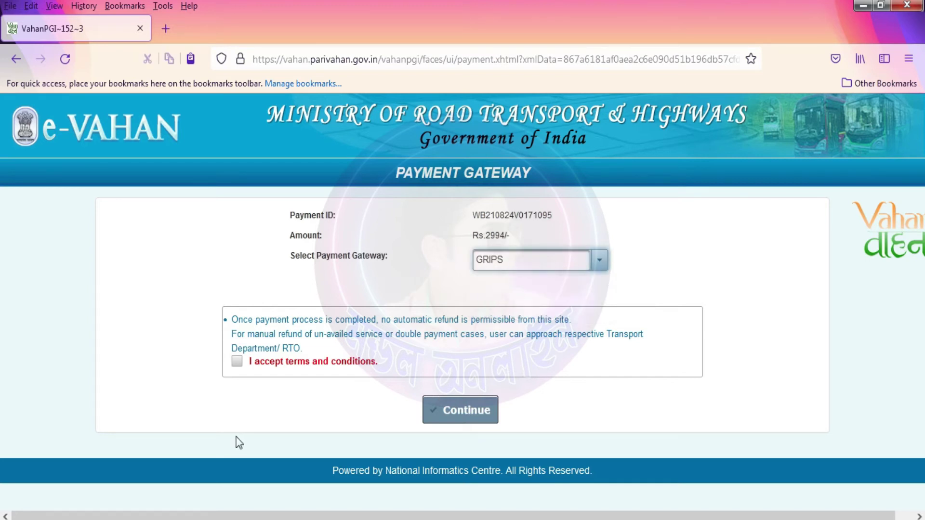
{"action": "left_click", "coordinate": [236, 361]}
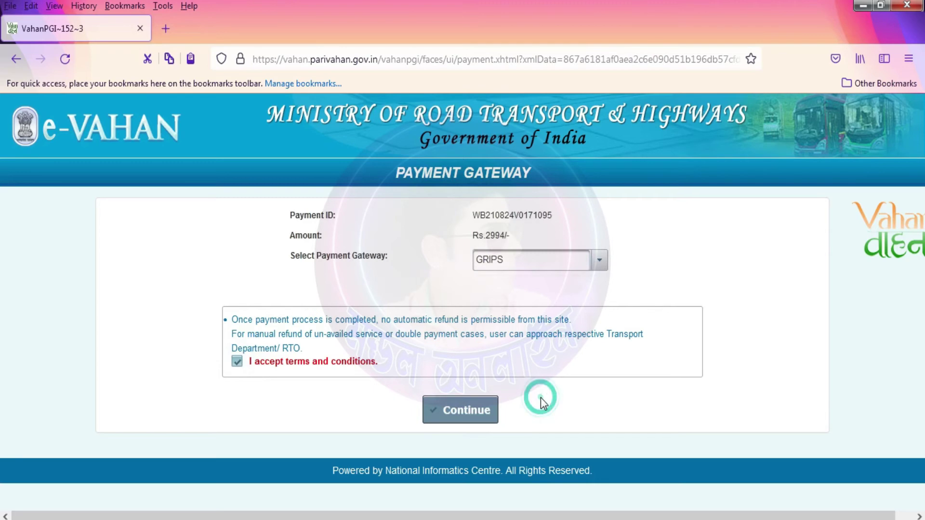
{"action": "left_click", "coordinate": [461, 413]}
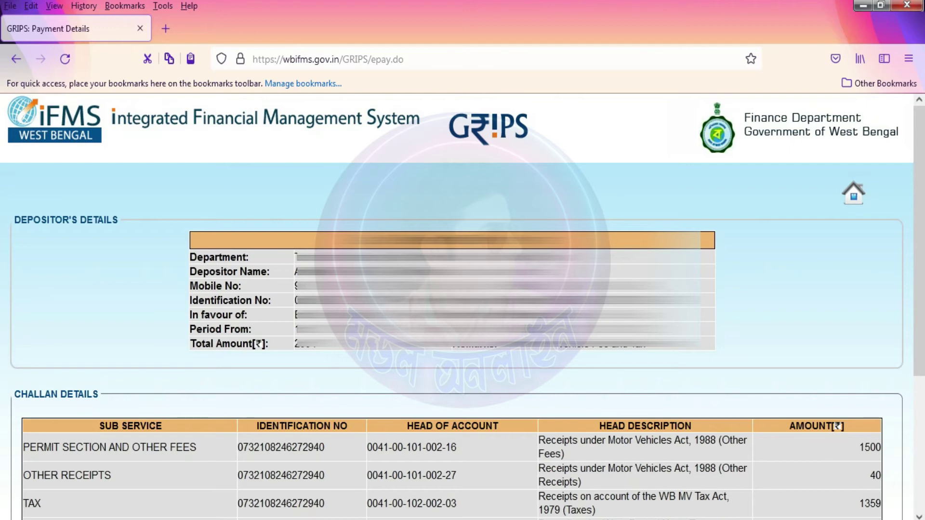
Confirm the Rs. 2994 challan and proceed with SBI EPay as the paying bank.
{"action": "scroll", "coordinate": [463, 303], "scroll_direction": "down", "scroll_amount": 4}
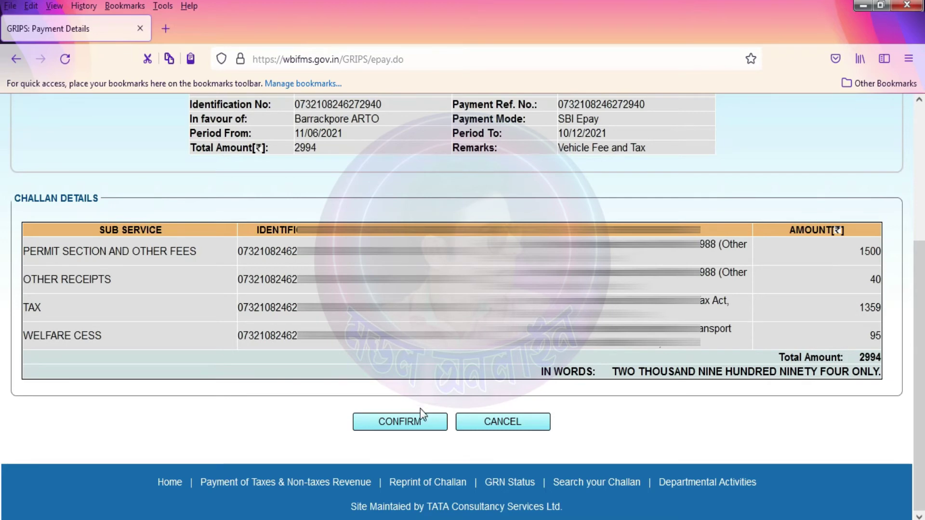
{"action": "scroll", "coordinate": [518, 363], "scroll_direction": "up", "scroll_amount": 4}
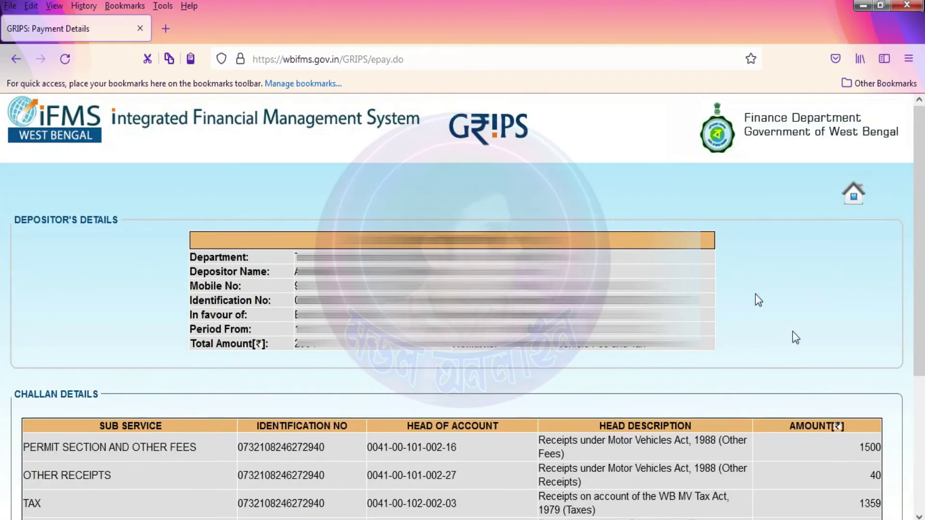
{"action": "scroll", "coordinate": [795, 337], "scroll_direction": "down", "scroll_amount": 3}
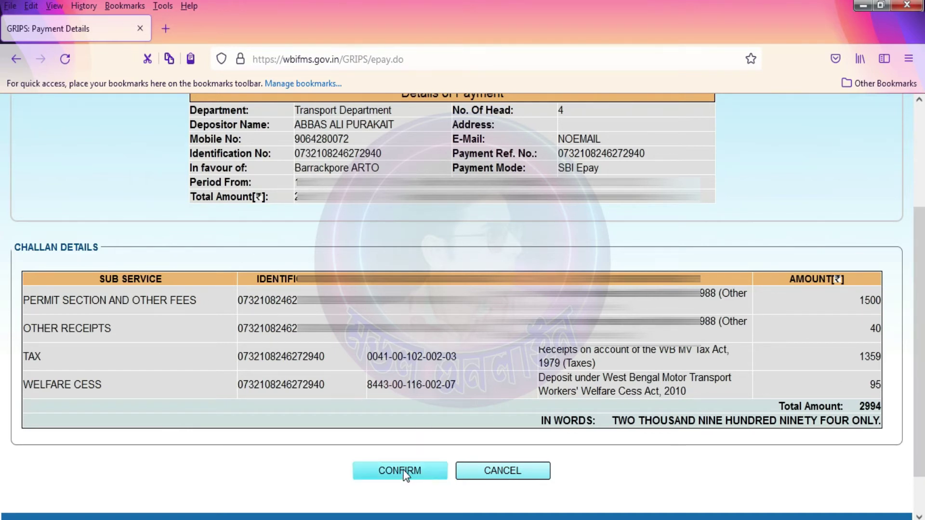
{"action": "left_click", "coordinate": [421, 475]}
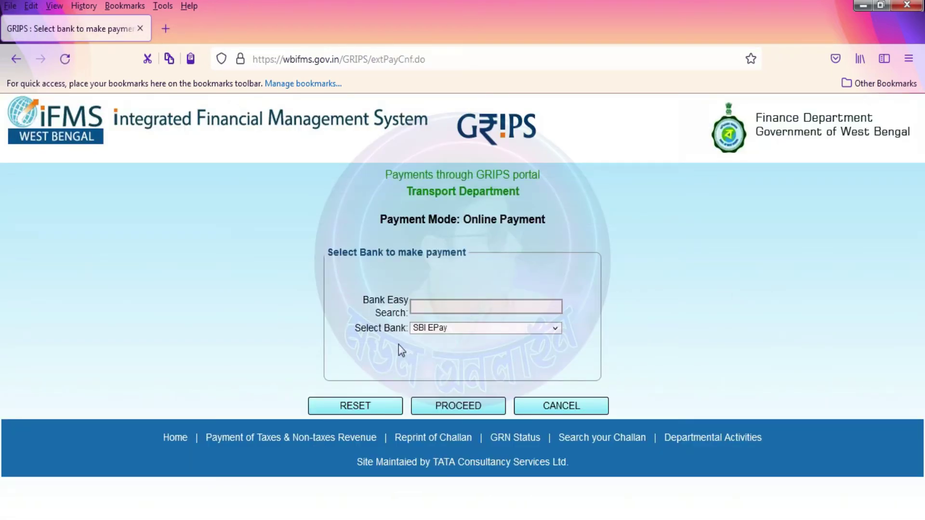
{"action": "left_click", "coordinate": [464, 404]}
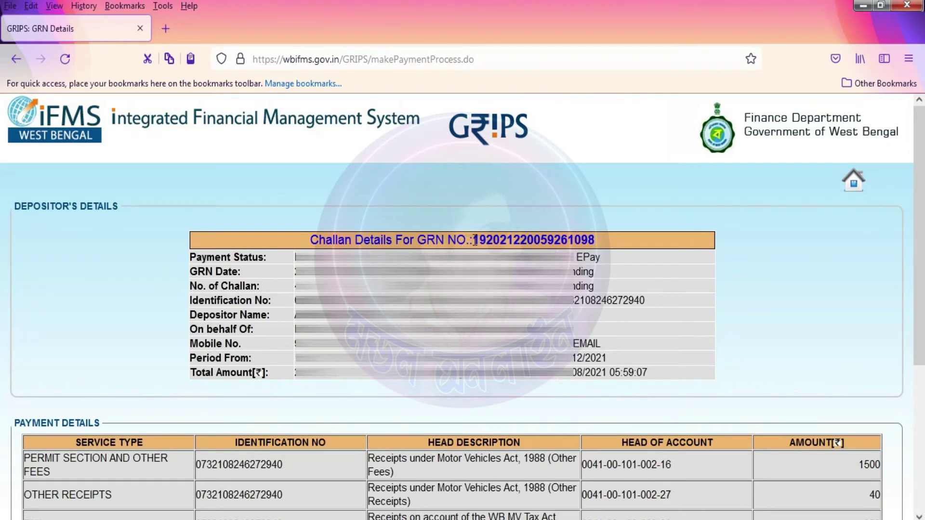
Copy the GRN number into the Notepad note below the payment ID.
{"action": "left_click_drag", "start_coordinate": [473, 240], "coordinate": [597, 238]}
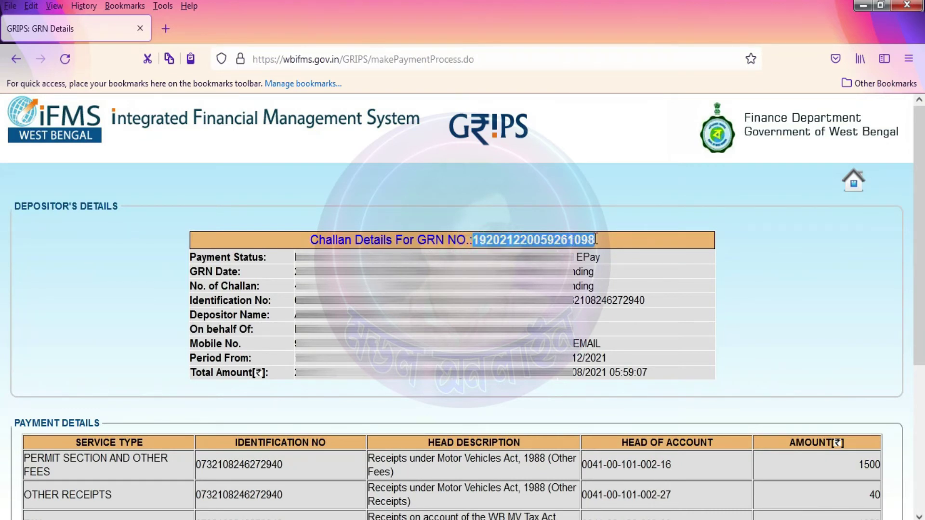
{"action": "right_click", "coordinate": [580, 243]}
{"action": "left_click", "coordinate": [600, 252]}
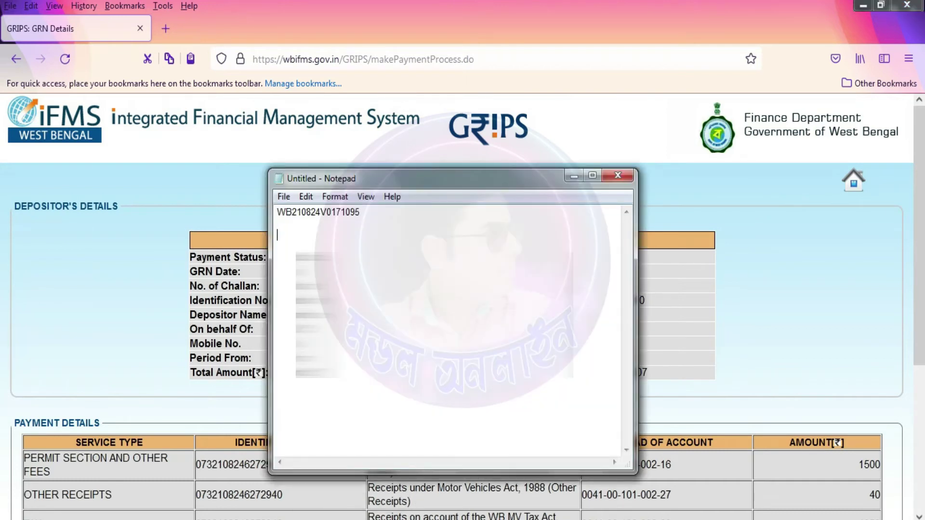
{"action": "key", "text": "ctrl+v"}
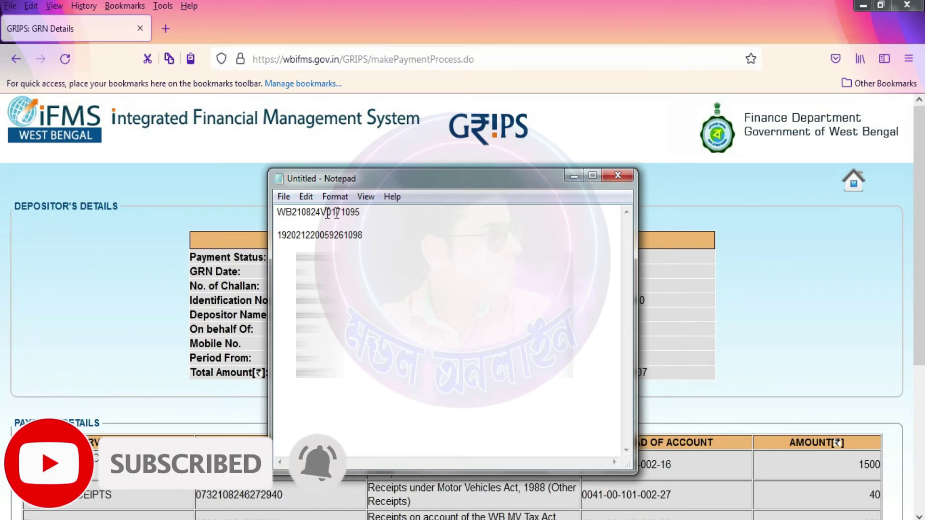
{"action": "left_click", "coordinate": [372, 213]}
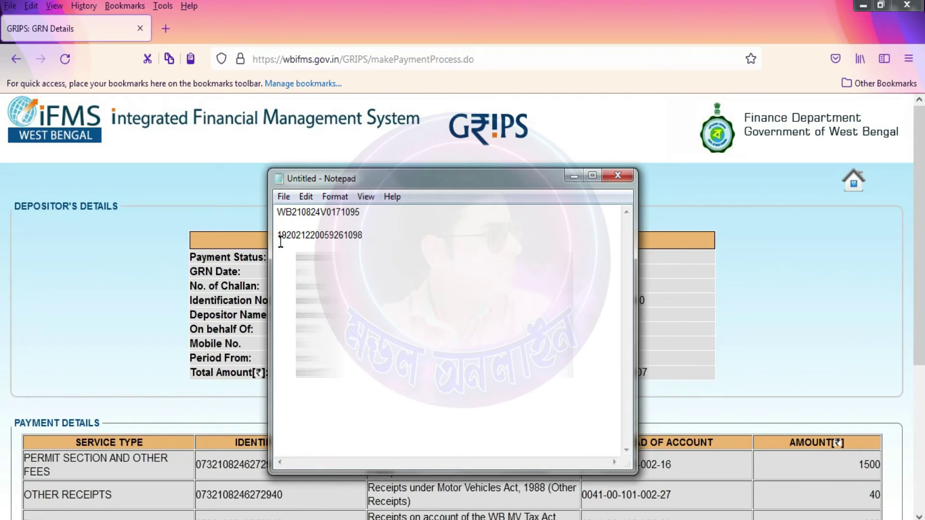
{"action": "left_click_drag", "start_coordinate": [281, 239], "coordinate": [362, 236]}
Return to the GRIPS GRN page and proceed to bank confirmation.
{"action": "left_click", "coordinate": [574, 176]}
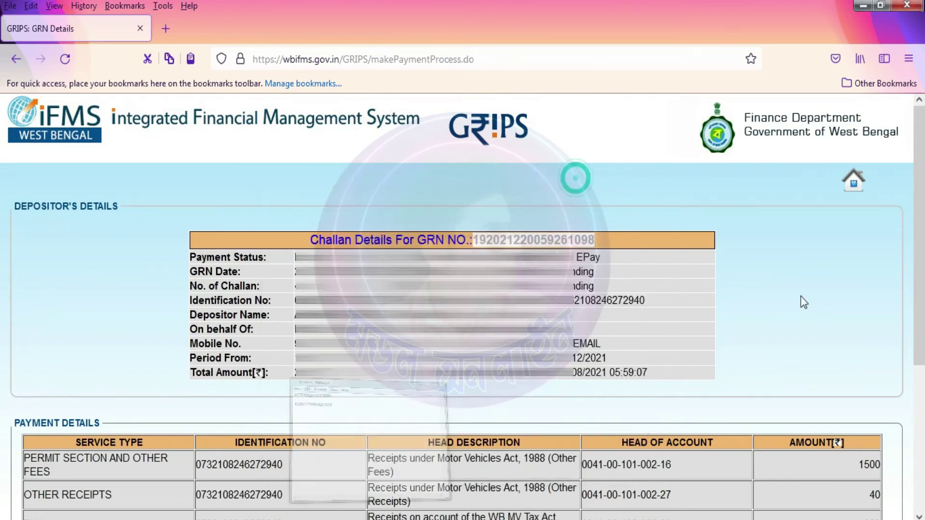
{"action": "scroll", "coordinate": [506, 355], "scroll_direction": "down", "scroll_amount": 5}
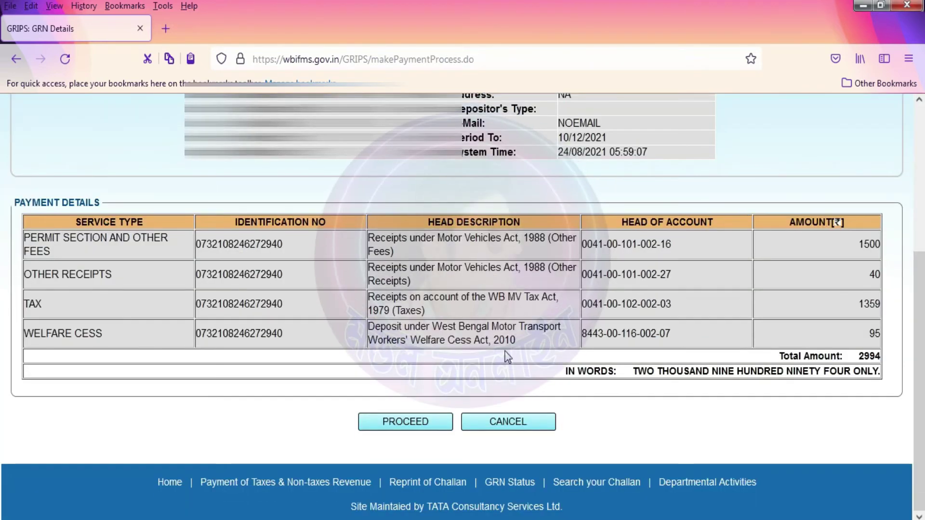
{"action": "left_click", "coordinate": [406, 423]}
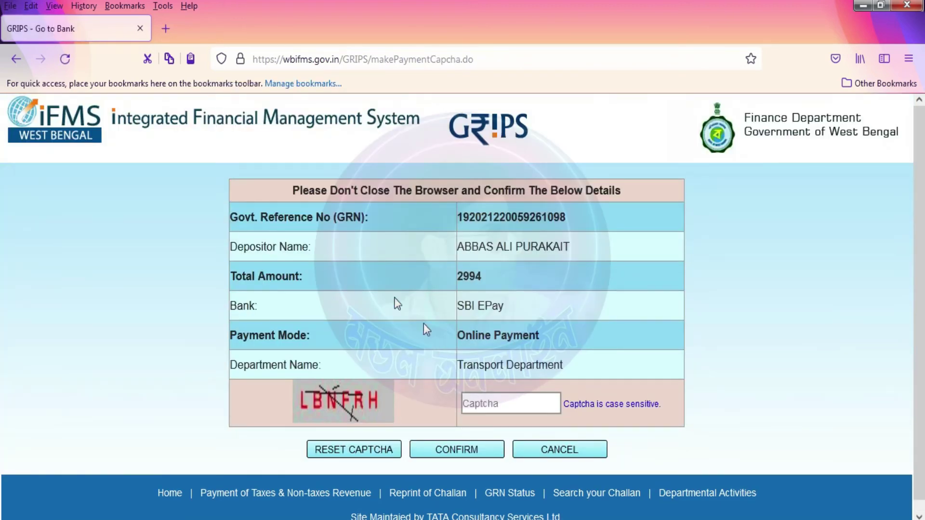
Enter the captcha and confirm the challan to reach the SBIePay payment page.
{"action": "left_click", "coordinate": [501, 403]}
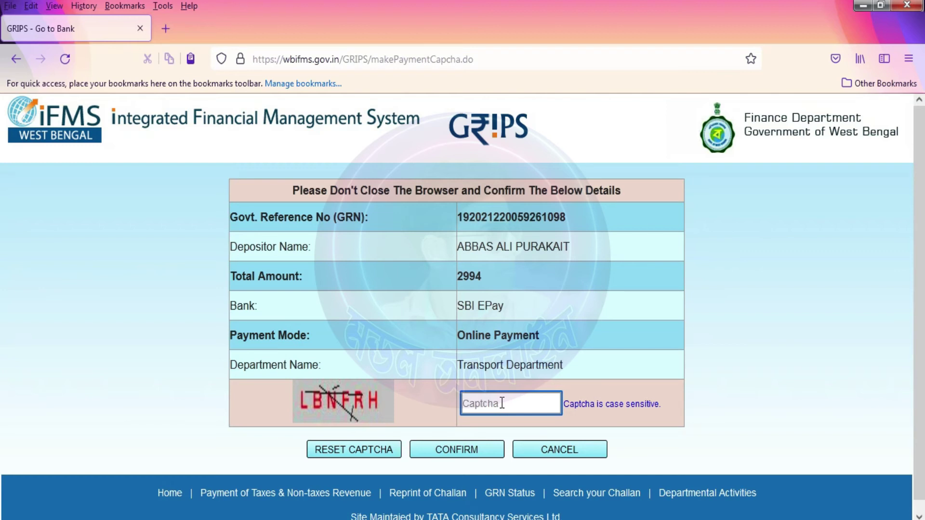
{"action": "type", "text": "LB"}
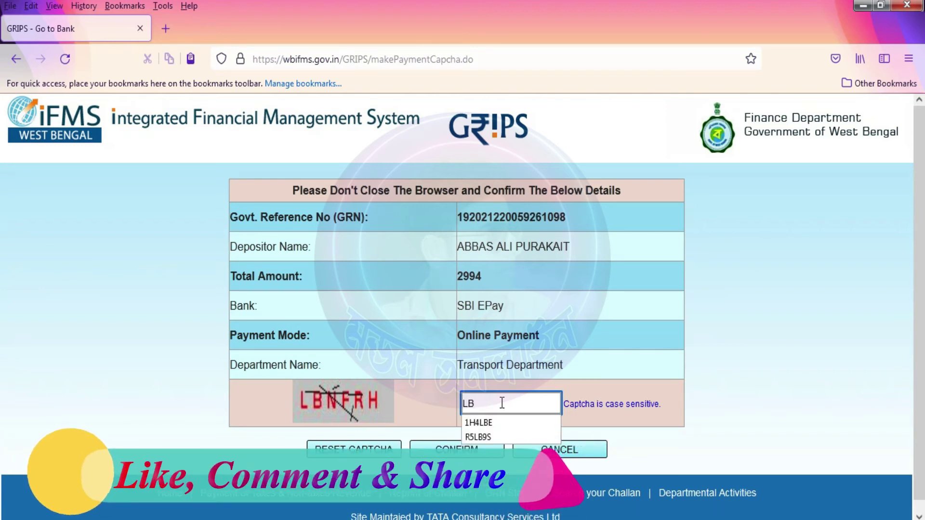
{"action": "type", "text": "NF"}
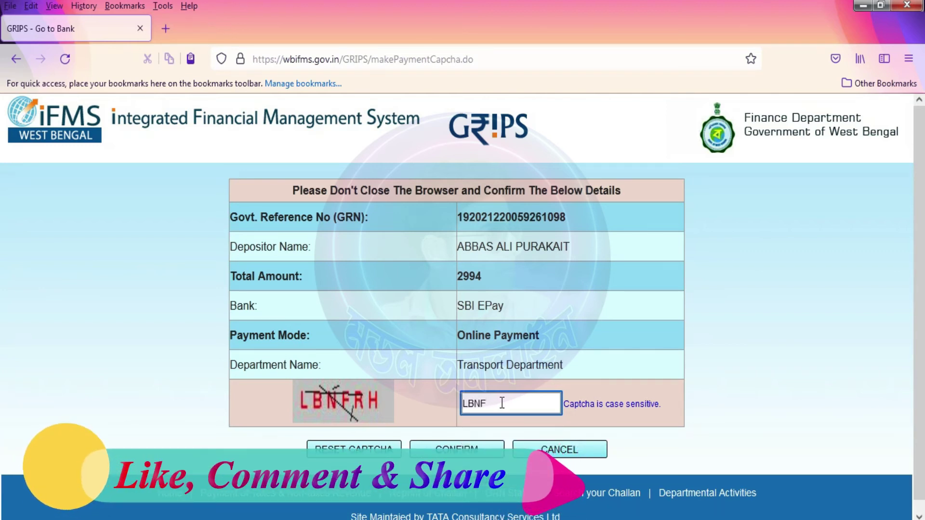
{"action": "type", "text": "R"}
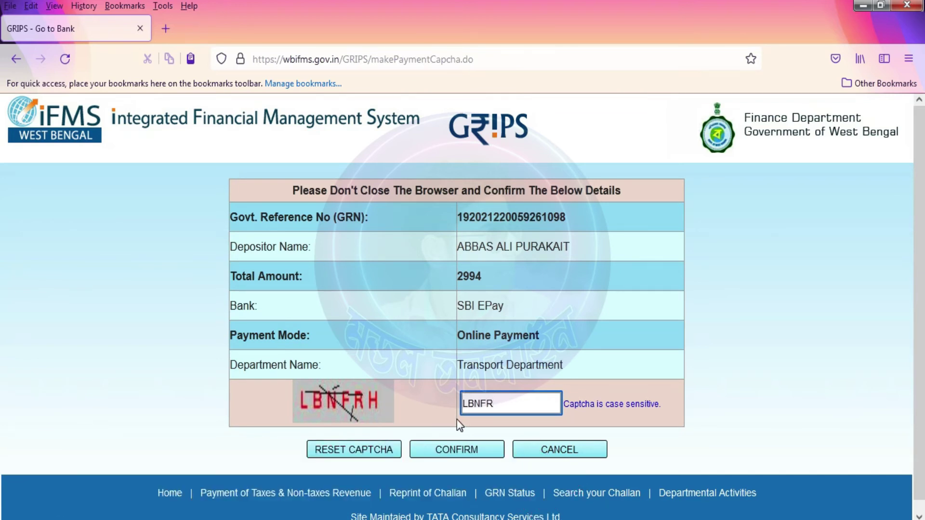
{"action": "type", "text": "H"}
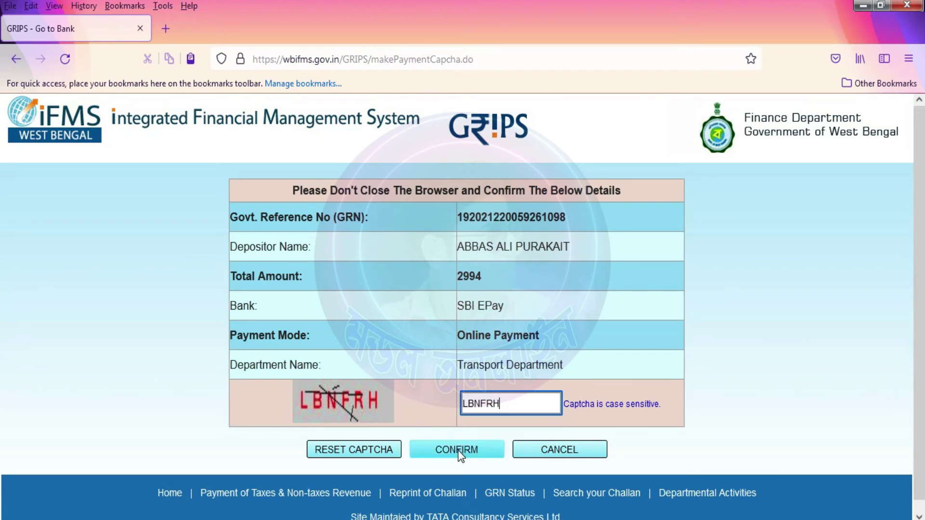
{"action": "left_click", "coordinate": [446, 452]}
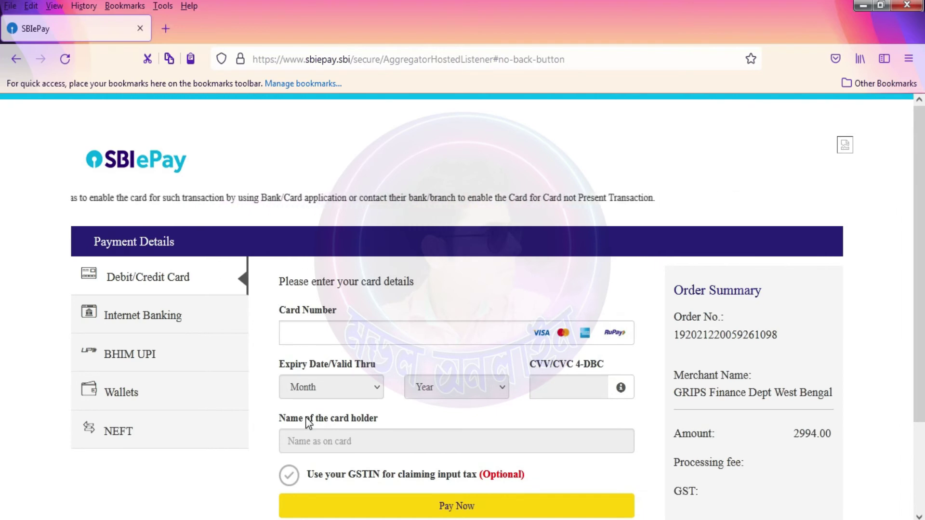
Fill in the card number, expiry, CVV and cardholder name on the SBIePay card form.
{"action": "left_click", "coordinate": [312, 333]}
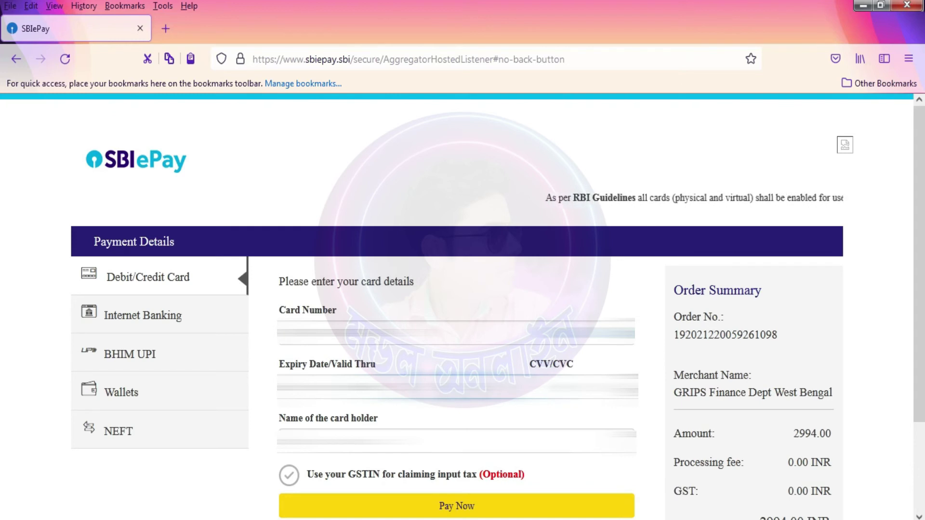
{"action": "left_click", "coordinate": [583, 388]}
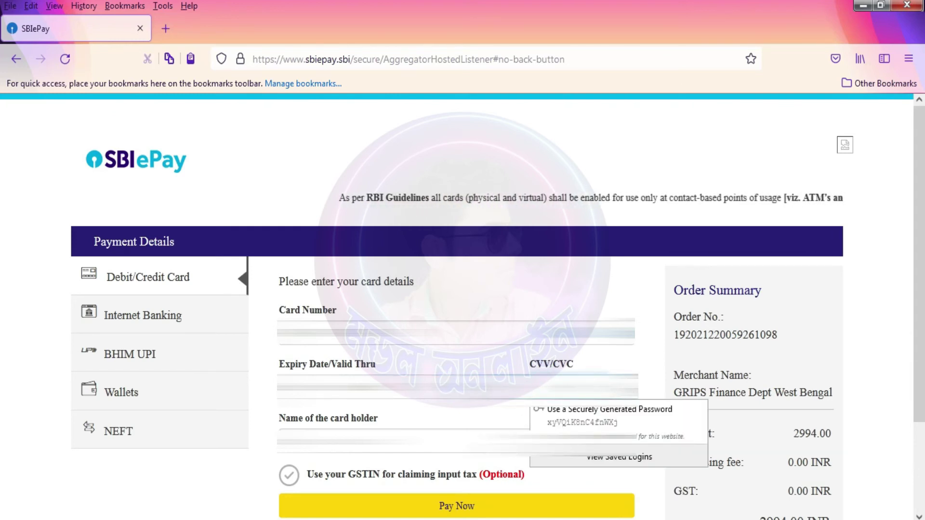
{"action": "type", "text": "***"}
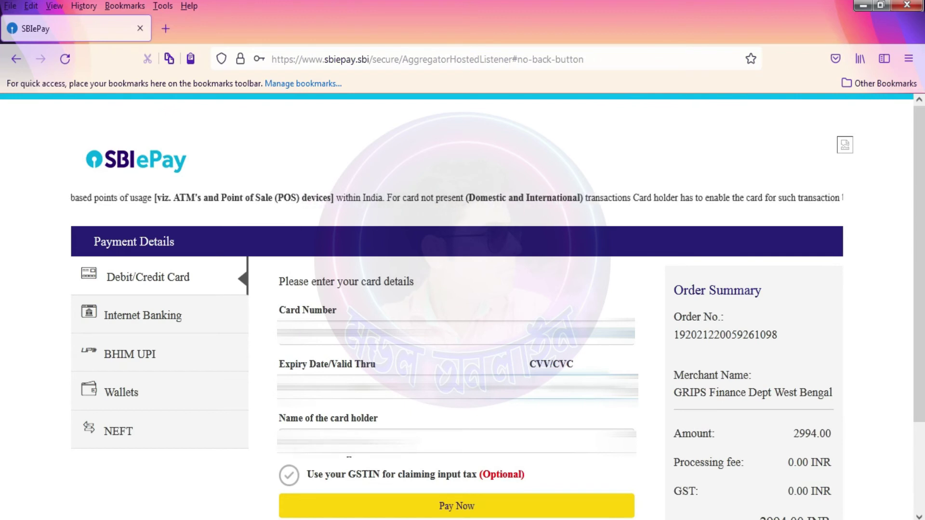
{"action": "left_click", "coordinate": [458, 441]}
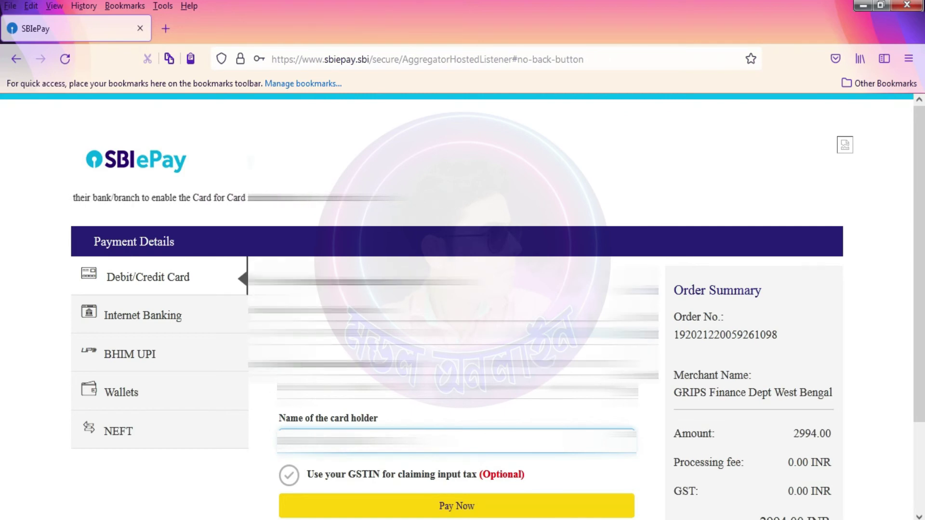
{"action": "scroll", "coordinate": [304, 461], "scroll_direction": "down", "scroll_amount": 3}
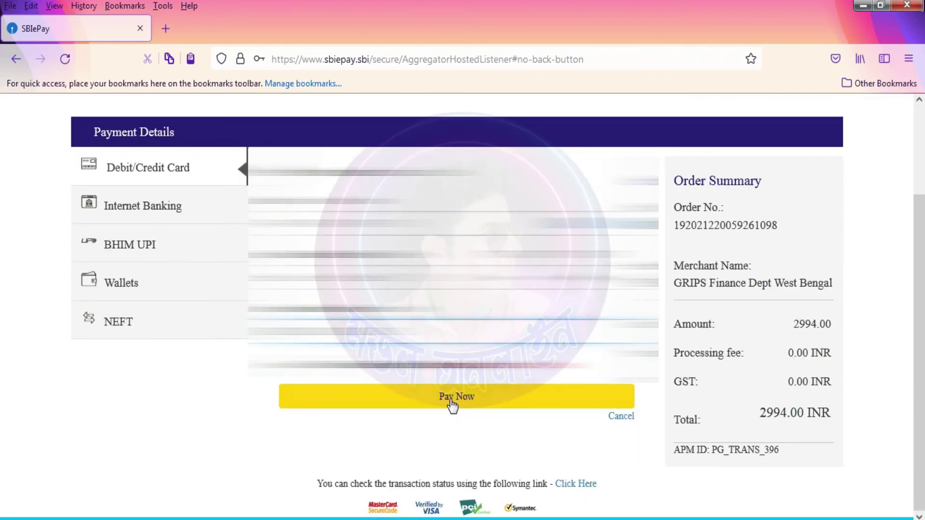
Submit the 2994.00 card payment with Pay Now.
{"action": "left_click", "coordinate": [452, 401]}
{"action": "left_click", "coordinate": [442, 403]}
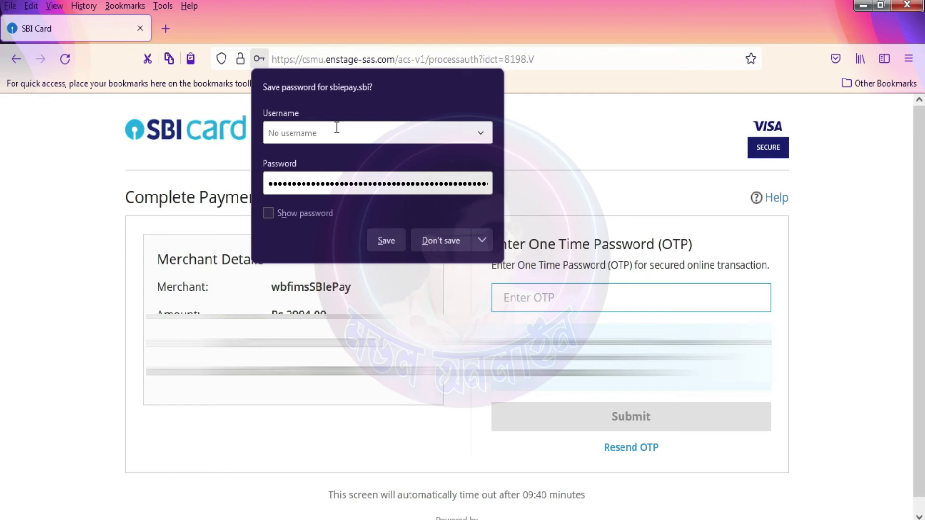
Enter and submit the six-digit SBI Card OTP, declining Firefox's save prompts.
{"action": "left_click", "coordinate": [441, 239]}
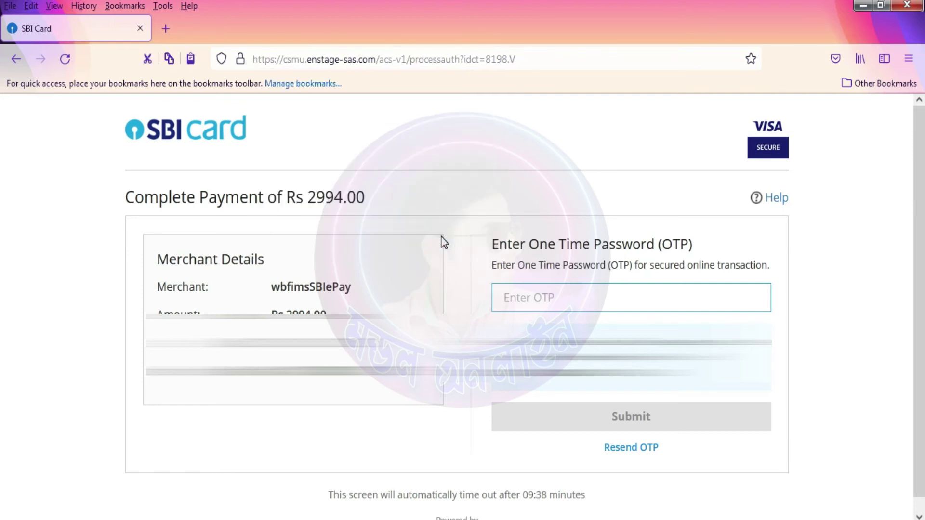
{"action": "left_click", "coordinate": [539, 297]}
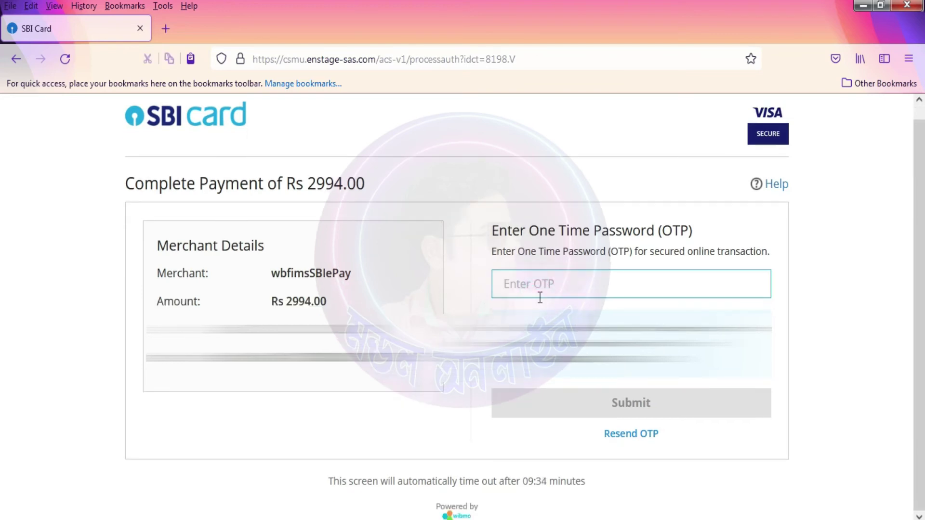
{"action": "type", "text": "••••••"}
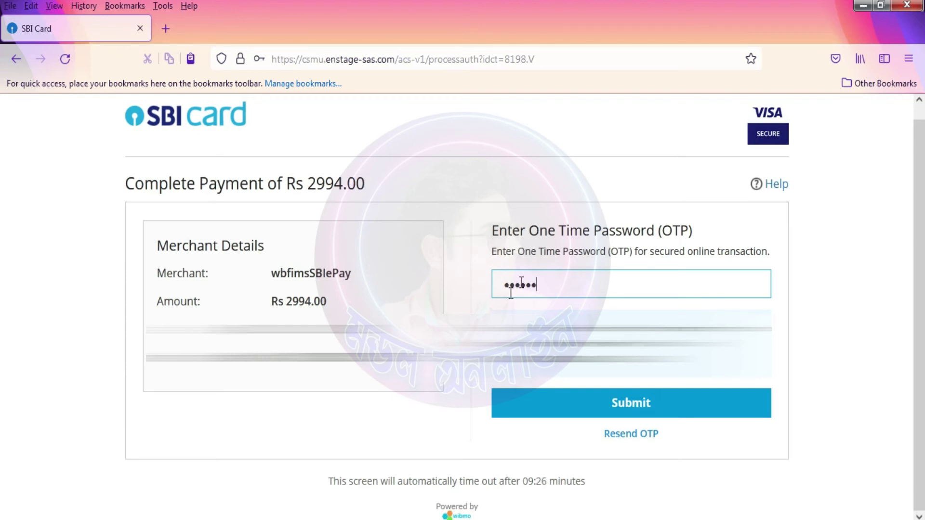
{"action": "left_click", "coordinate": [642, 402]}
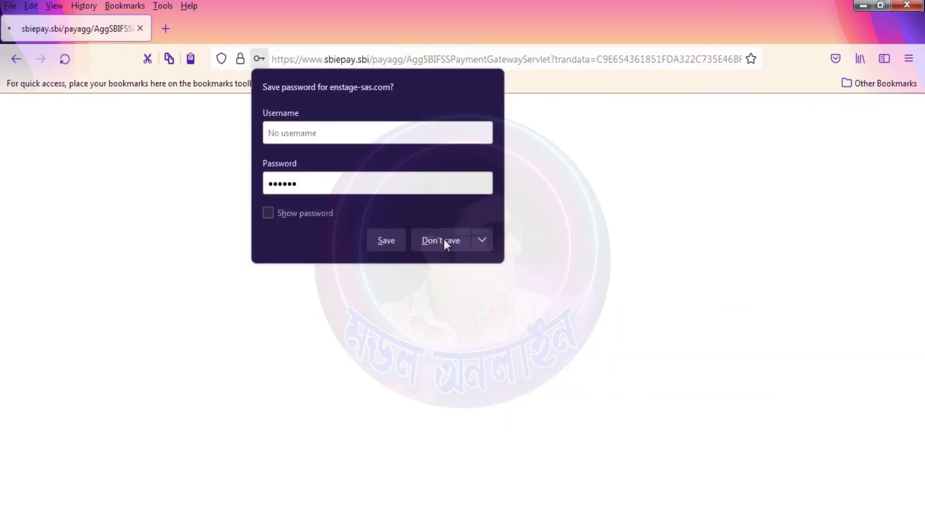
{"action": "left_click", "coordinate": [442, 240]}
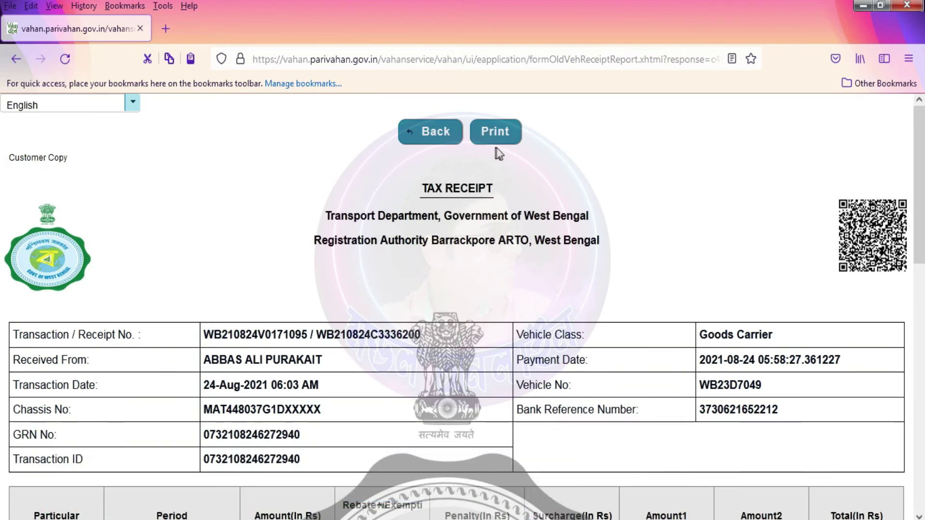
Scroll down the VAHAN tax receipt to review its tax table rows.
{"action": "scroll", "coordinate": [501, 155], "scroll_direction": "down", "scroll_amount": 5}
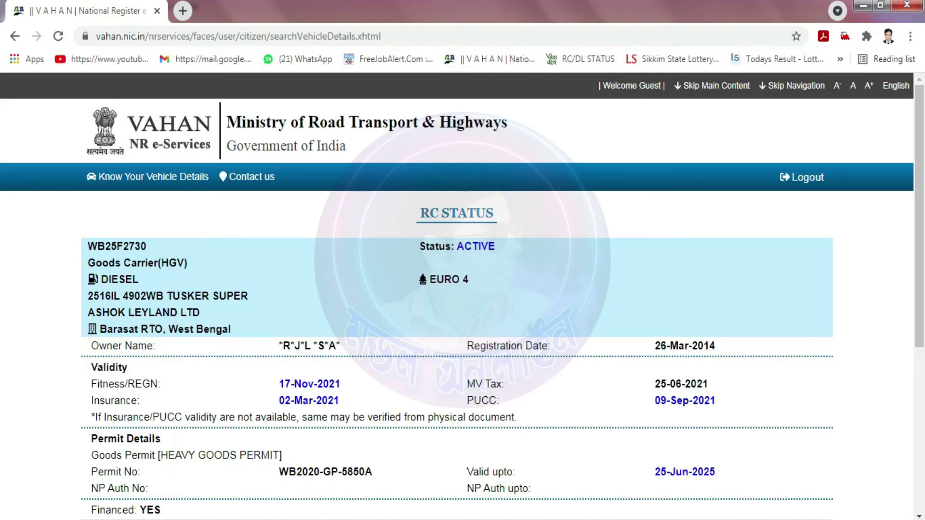
Open Know Your Vehicle Details and log in with the account mobile number and saved password.
{"action": "left_click", "coordinate": [141, 176]}
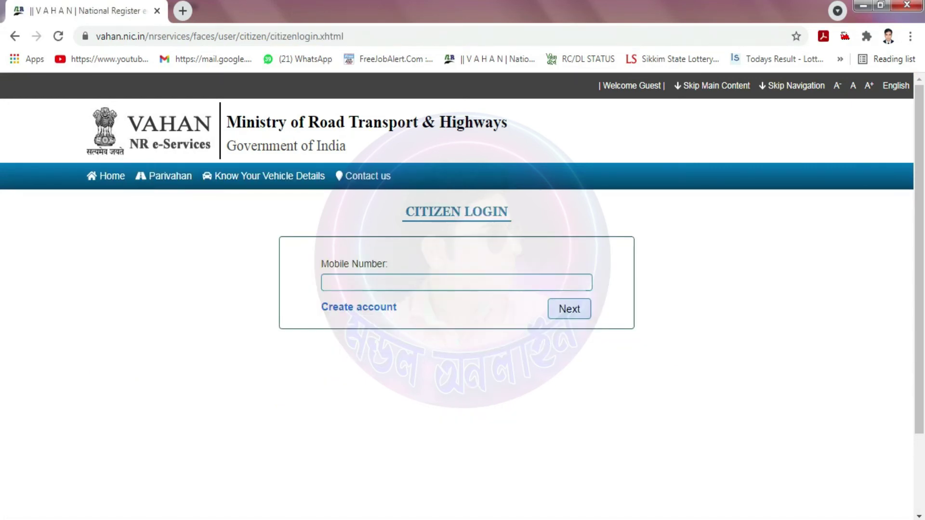
{"action": "left_click", "coordinate": [415, 281]}
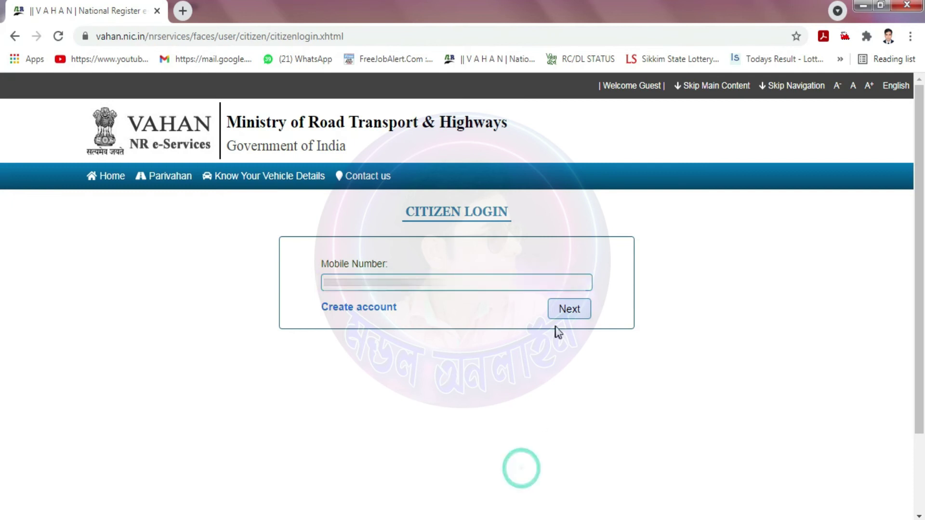
{"action": "left_click", "coordinate": [566, 310]}
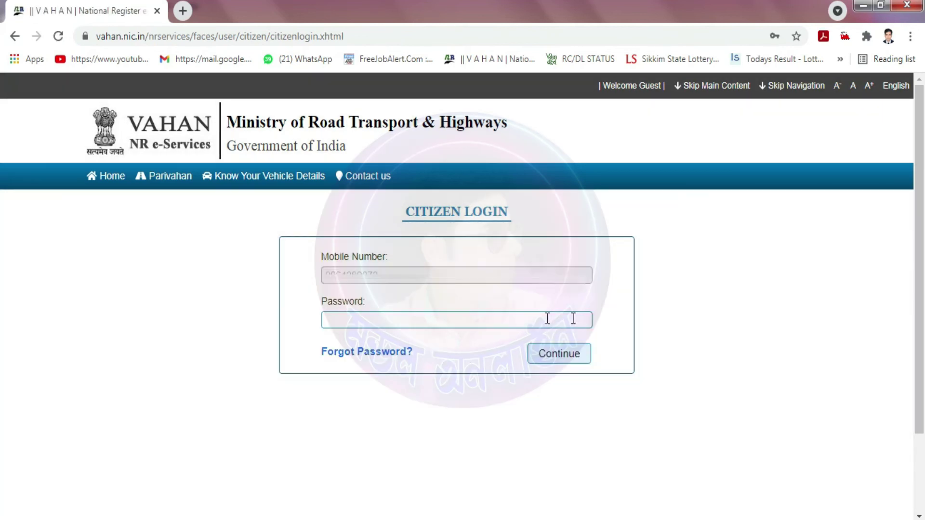
{"action": "left_click", "coordinate": [491, 316]}
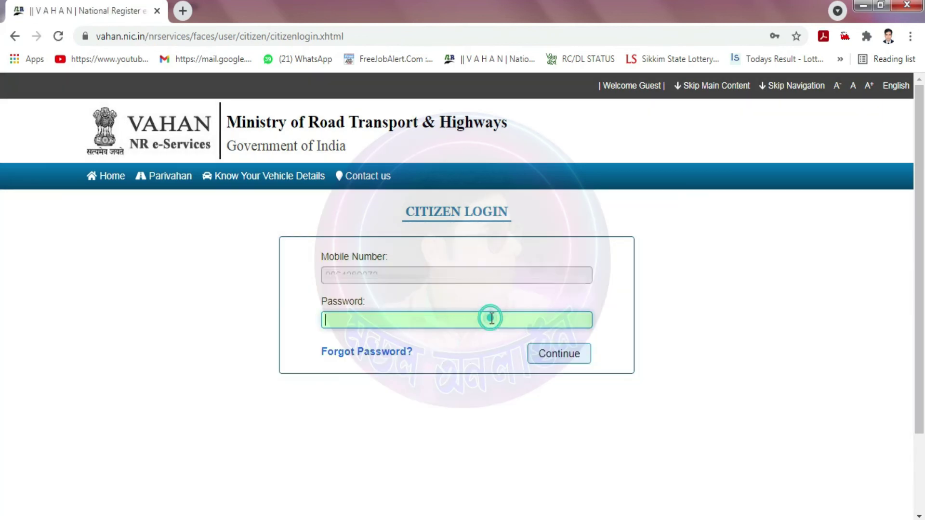
{"action": "left_click", "coordinate": [472, 363]}
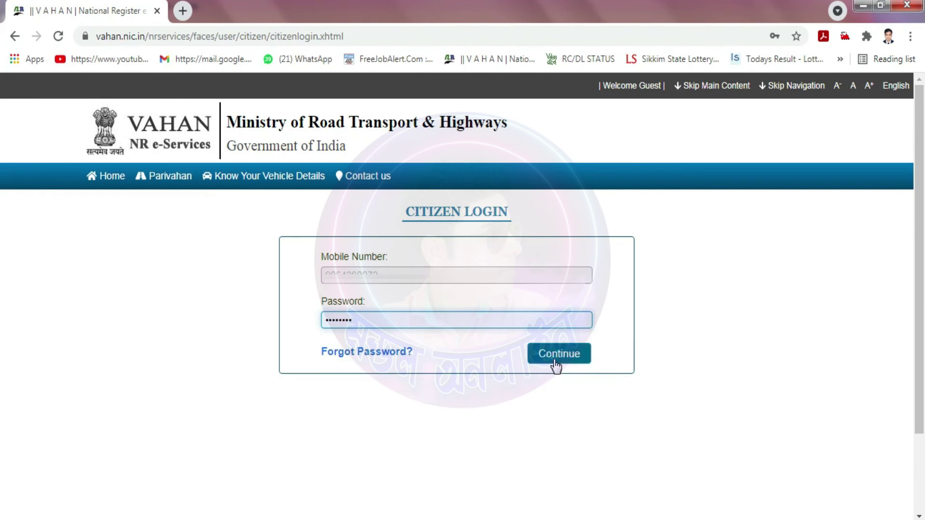
{"action": "left_click", "coordinate": [553, 361]}
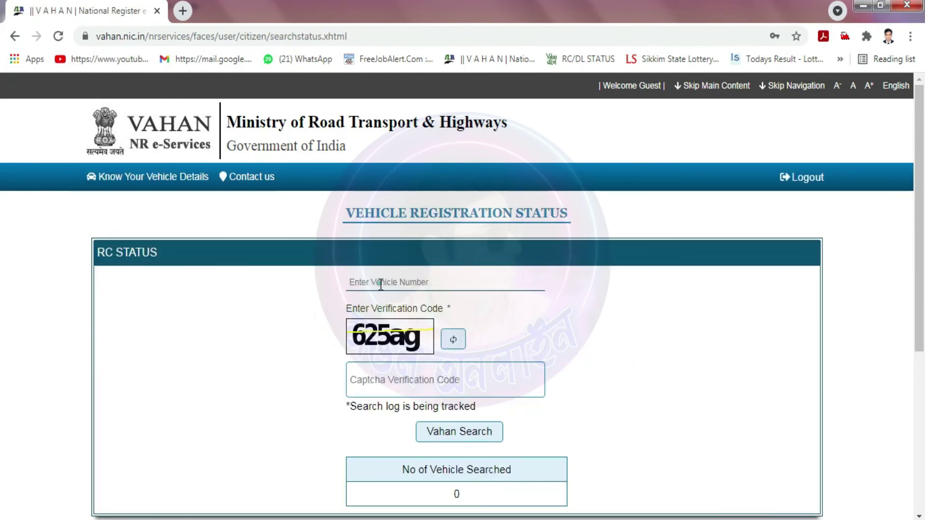
{"action": "left_click", "coordinate": [381, 283]}
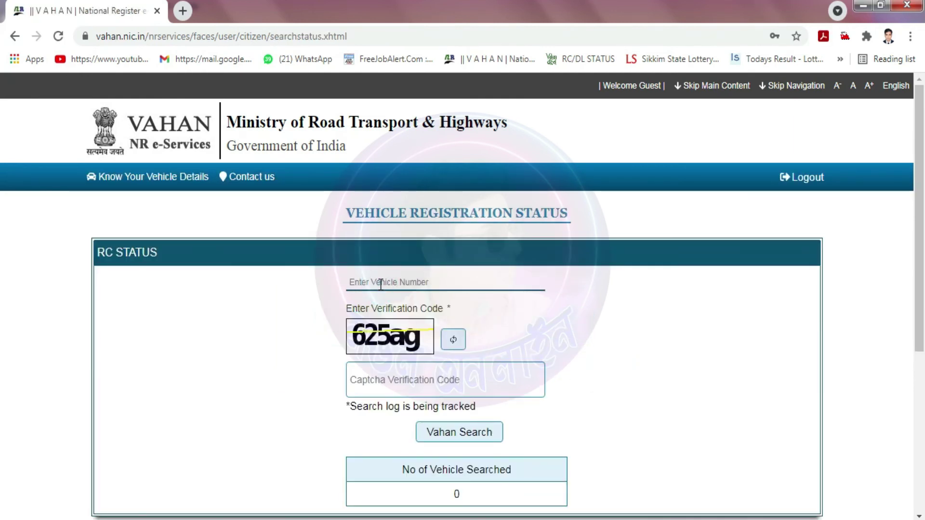
{"action": "type", "text": "WB"}
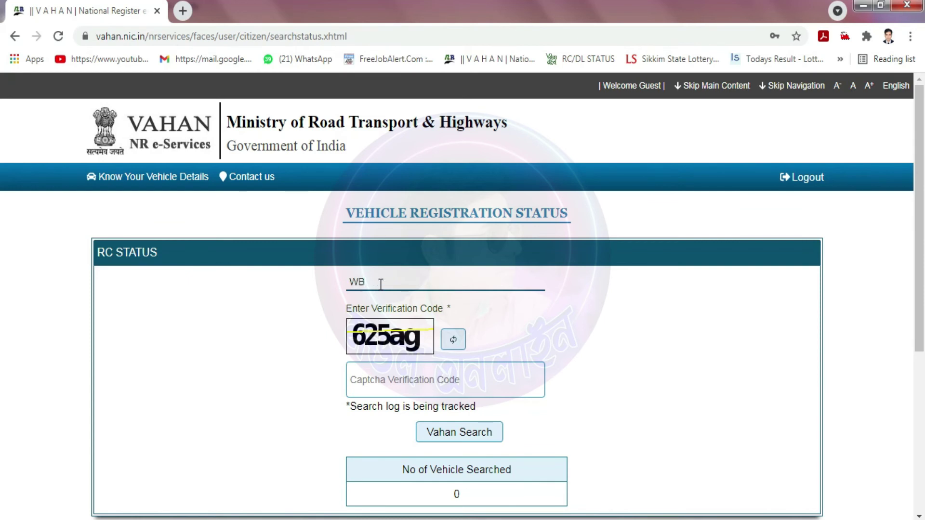
{"action": "type", "text": "23D7049"}
{"action": "left_click", "coordinate": [392, 381]}
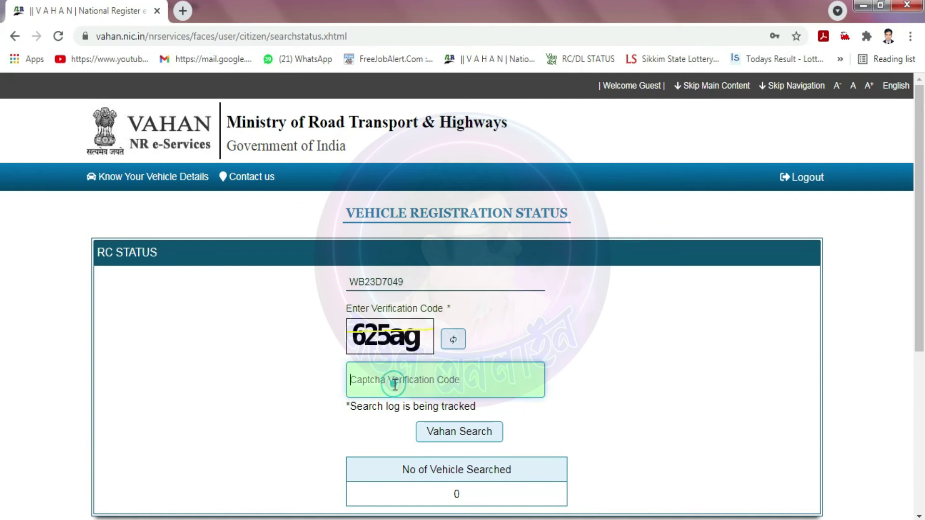
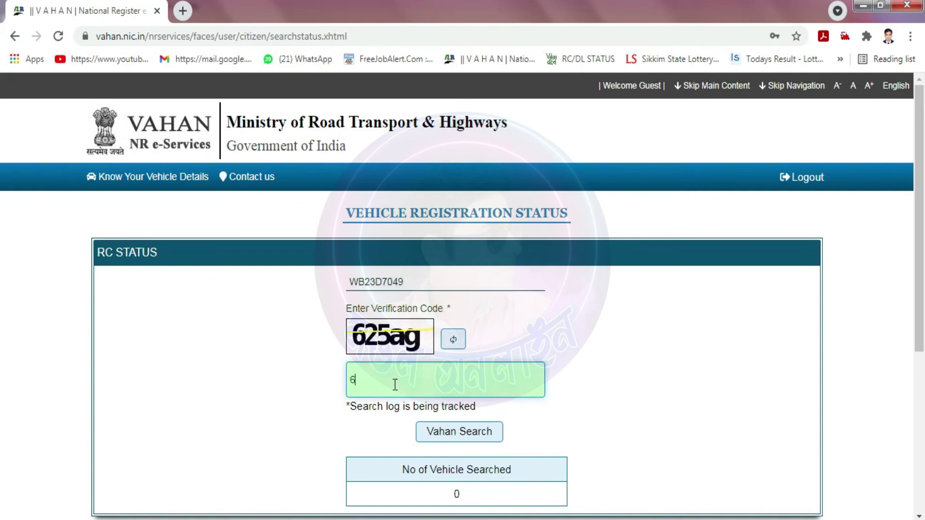
{"action": "left_click", "coordinate": [442, 436]}
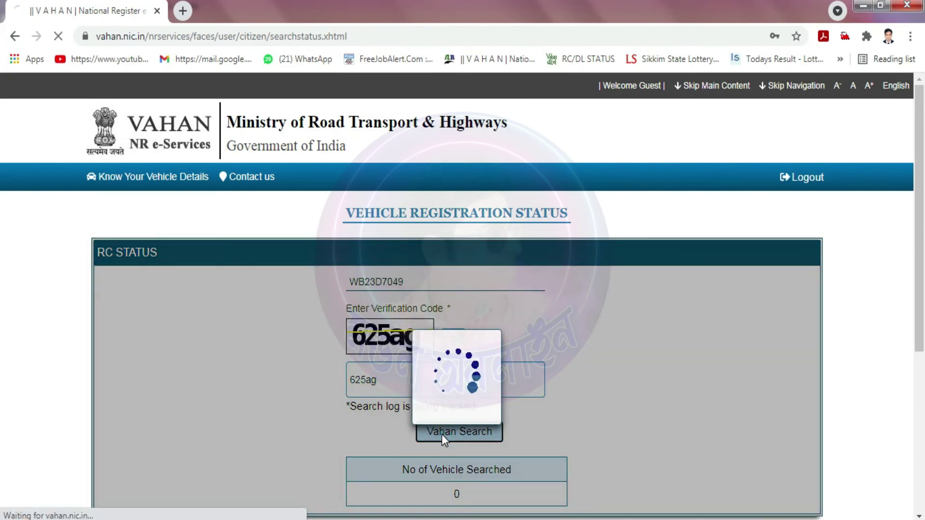